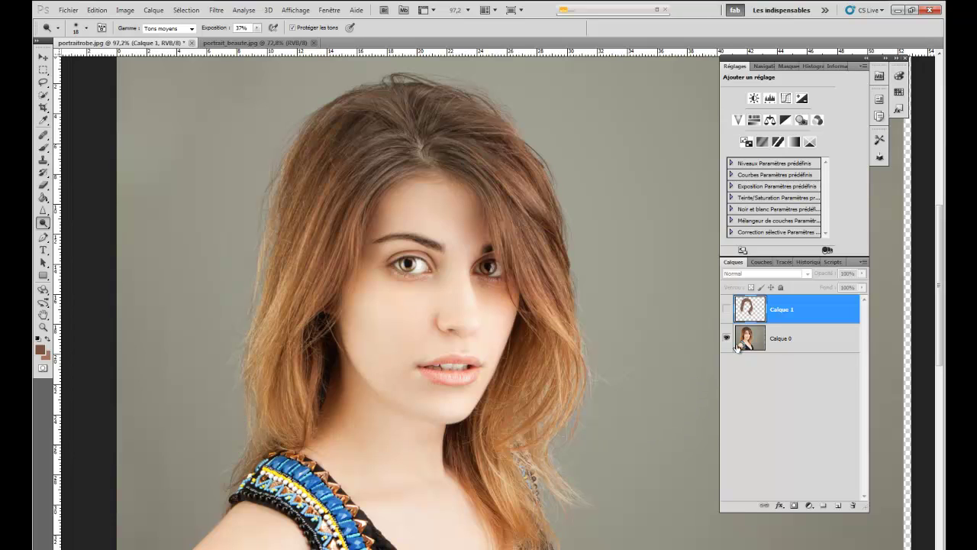
Delete the existing Calque 1 layer and replace it with a new empty layer in Couleur blending mode
{"action": "left_click", "coordinate": [727, 309]}
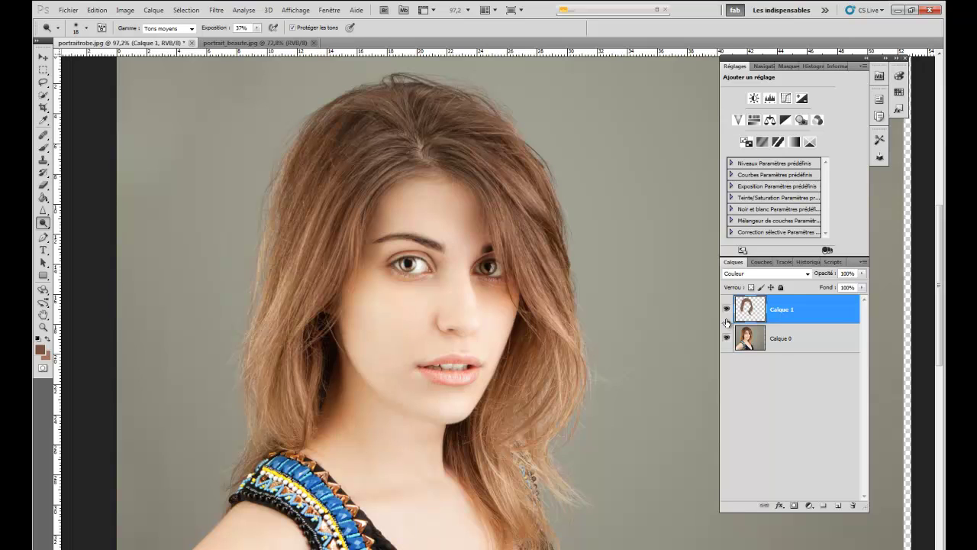
{"action": "left_click_drag", "start_coordinate": [766, 310], "coordinate": [852, 505]}
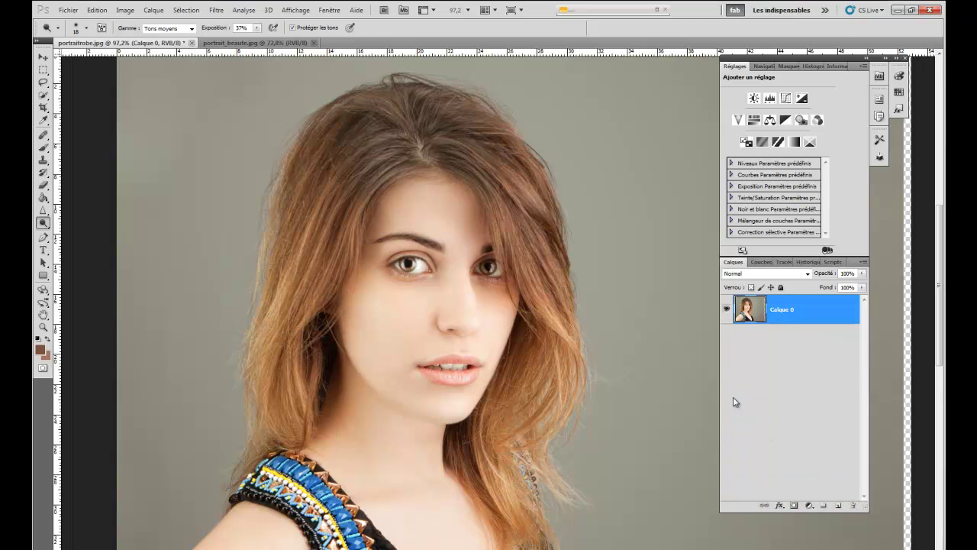
{"action": "left_click", "coordinate": [837, 506]}
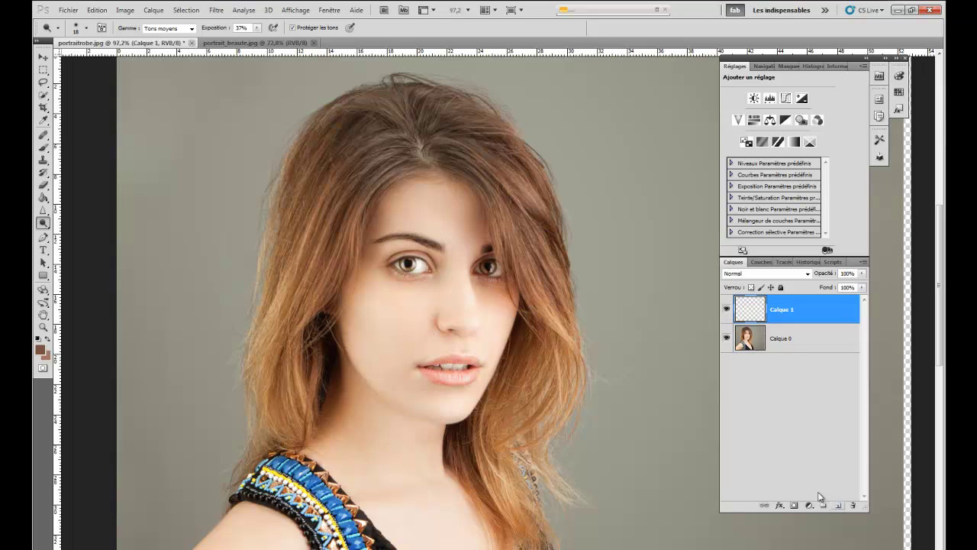
{"action": "left_click", "coordinate": [749, 275]}
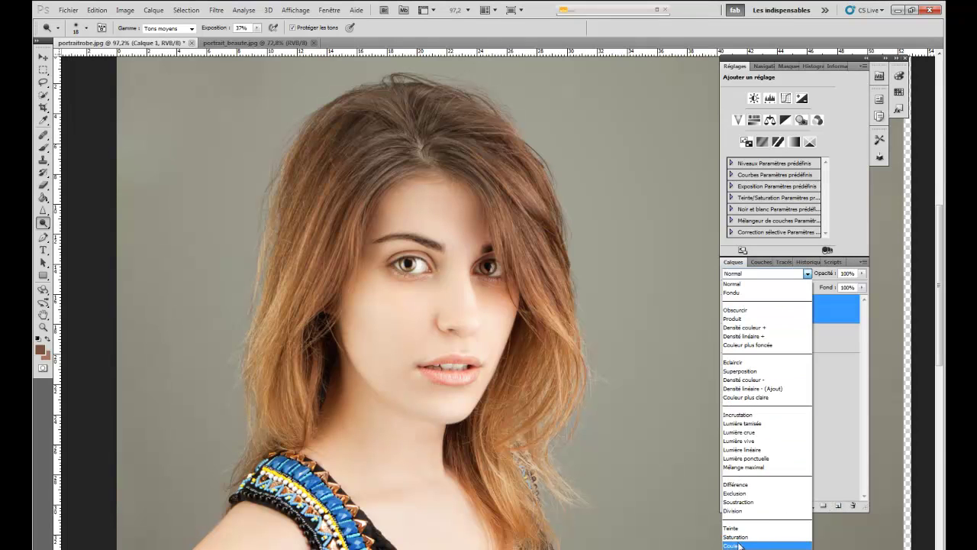
{"action": "left_click", "coordinate": [741, 538]}
Set the Eyedropper's sample size to Moyenne 11 x 11 and sample the brown from the hair beside the face
{"action": "left_click", "coordinate": [43, 147]}
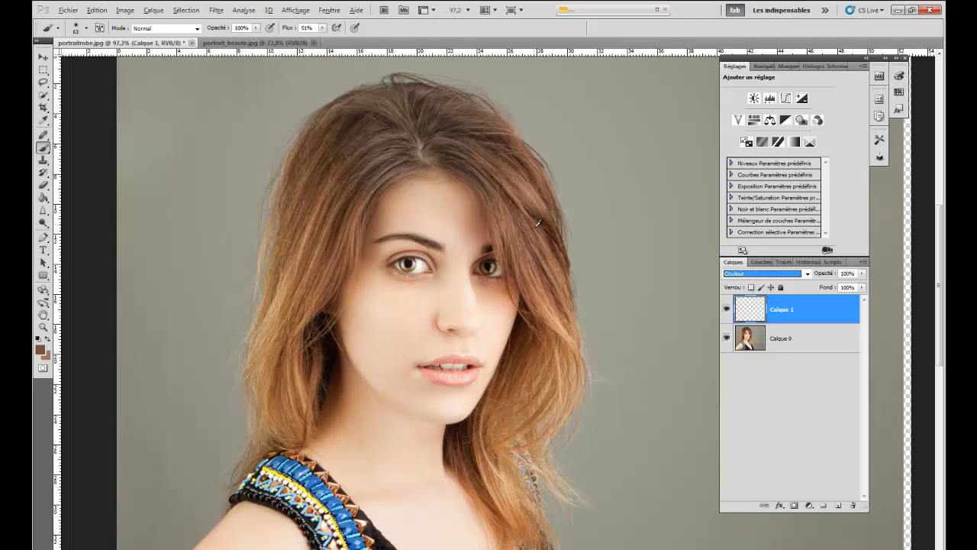
{"action": "key", "text": "alt"}
{"action": "left_click", "coordinate": [44, 148]}
{"action": "left_click", "coordinate": [44, 120]}
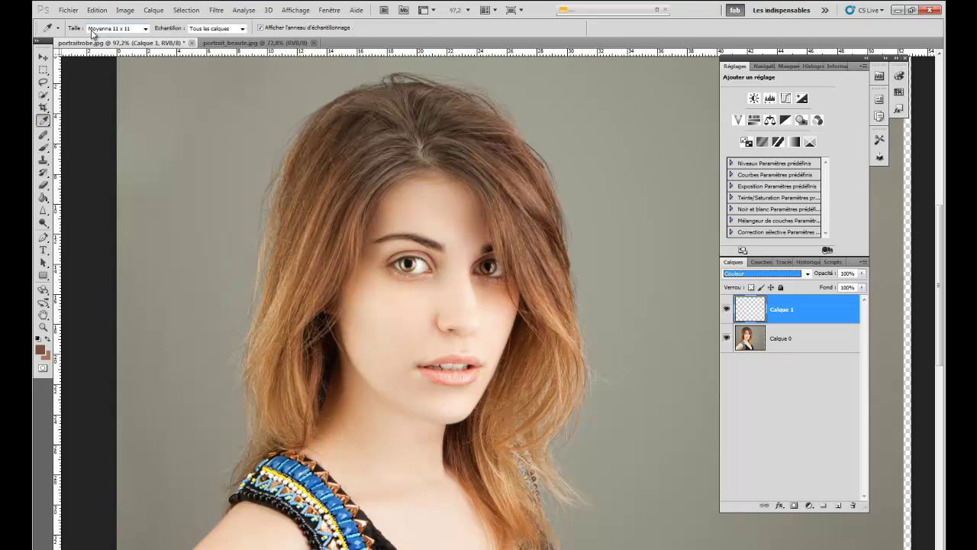
{"action": "left_click", "coordinate": [95, 31]}
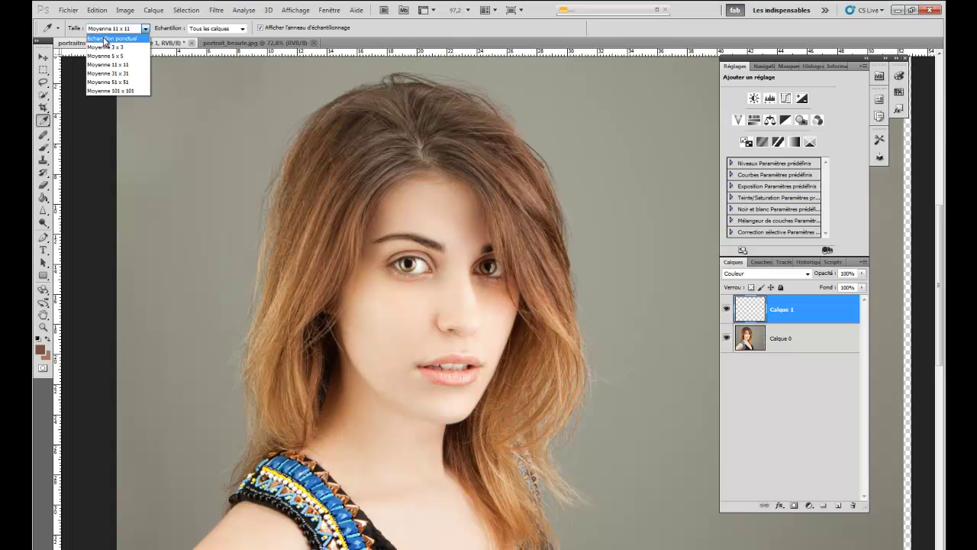
{"action": "left_click", "coordinate": [106, 40]}
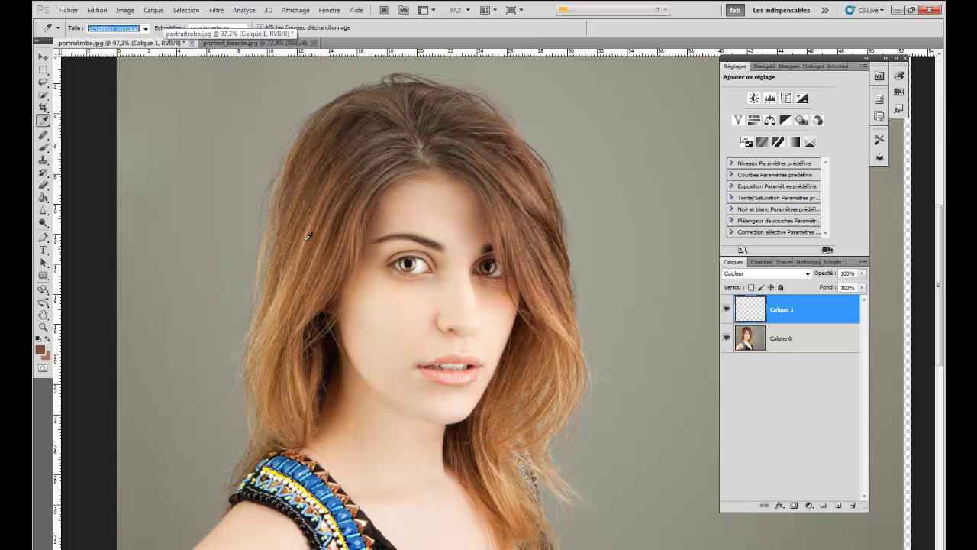
{"action": "left_click", "coordinate": [111, 29]}
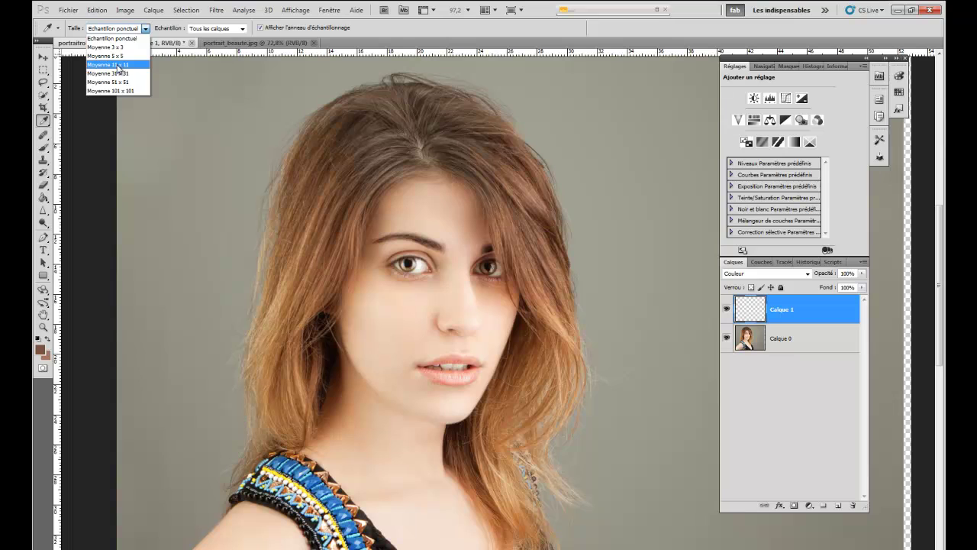
{"action": "left_click", "coordinate": [120, 66]}
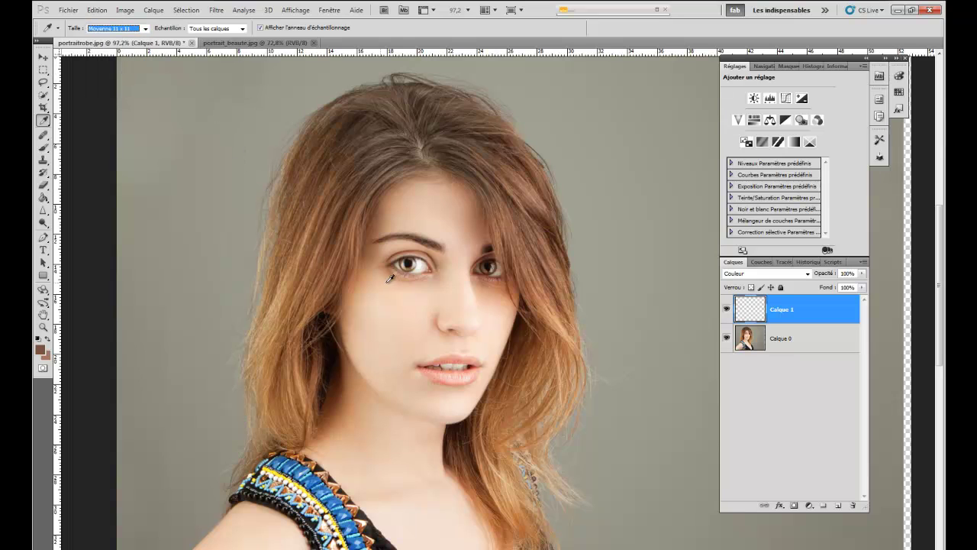
{"action": "left_click", "coordinate": [534, 204]}
{"action": "mouse_move", "coordinate": [533, 202]}
{"action": "left_mouse_down"}
{"action": "mouse_move", "coordinate": [524, 173]}
{"action": "mouse_move", "coordinate": [535, 206]}
{"action": "left_mouse_up"}
Brush the sampled brown over the crown and main lengths of the hair at 100% opacity and 51% flow
{"action": "left_click", "coordinate": [45, 147]}
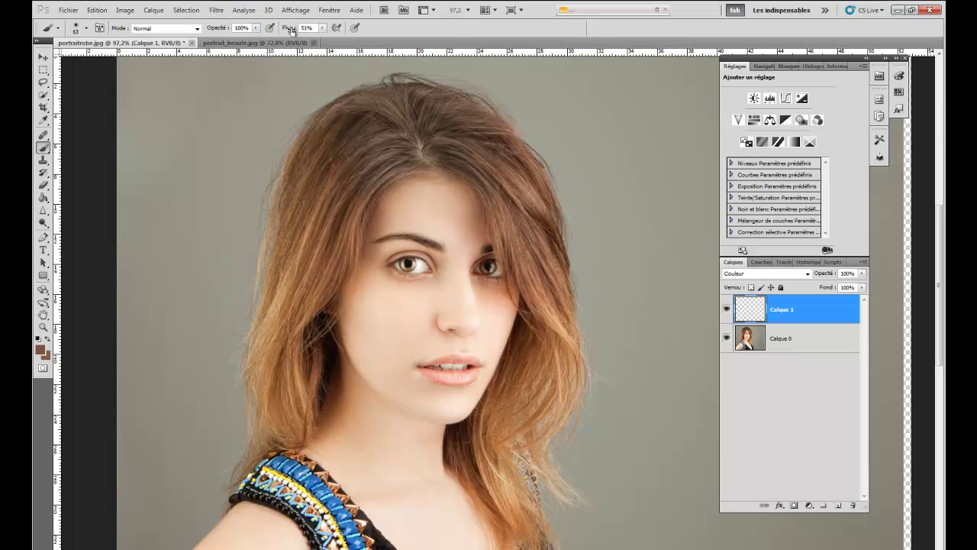
{"action": "mouse_move", "coordinate": [417, 151]}
{"action": "left_mouse_down"}
{"action": "mouse_move", "coordinate": [395, 147]}
{"action": "mouse_move", "coordinate": [419, 151]}
{"action": "mouse_move", "coordinate": [455, 133]}
{"action": "left_mouse_up"}
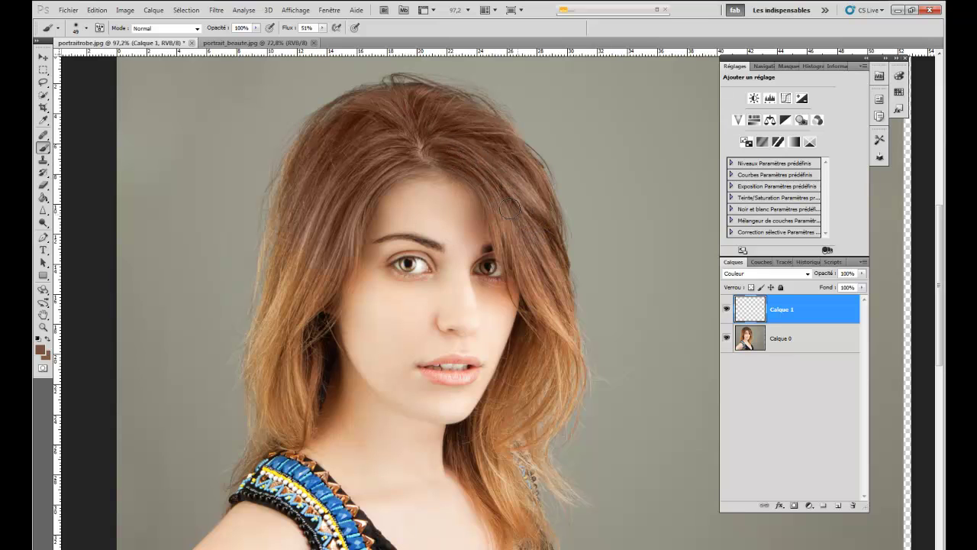
{"action": "mouse_move", "coordinate": [534, 222]}
{"action": "left_mouse_down"}
{"action": "mouse_move", "coordinate": [543, 314]}
{"action": "mouse_move", "coordinate": [544, 303]}
{"action": "mouse_move", "coordinate": [564, 331]}
{"action": "mouse_move", "coordinate": [503, 378]}
{"action": "mouse_move", "coordinate": [520, 365]}
{"action": "mouse_move", "coordinate": [542, 306]}
{"action": "mouse_move", "coordinate": [539, 235]}
{"action": "mouse_move", "coordinate": [555, 259]}
{"action": "mouse_move", "coordinate": [543, 208]}
{"action": "left_mouse_up"}
{"action": "mouse_move", "coordinate": [304, 203]}
{"action": "left_mouse_down"}
{"action": "mouse_move", "coordinate": [311, 263]}
{"action": "mouse_move", "coordinate": [282, 269]}
{"action": "mouse_move", "coordinate": [284, 297]}
{"action": "mouse_move", "coordinate": [311, 290]}
{"action": "mouse_move", "coordinate": [310, 303]}
{"action": "mouse_move", "coordinate": [332, 277]}
{"action": "mouse_move", "coordinate": [294, 310]}
{"action": "mouse_move", "coordinate": [265, 315]}
{"action": "mouse_move", "coordinate": [261, 372]}
{"action": "mouse_move", "coordinate": [281, 383]}
{"action": "mouse_move", "coordinate": [283, 352]}
{"action": "mouse_move", "coordinate": [306, 318]}
{"action": "mouse_move", "coordinate": [310, 373]}
{"action": "mouse_move", "coordinate": [271, 416]}
{"action": "mouse_move", "coordinate": [295, 430]}
{"action": "mouse_move", "coordinate": [305, 423]}
{"action": "mouse_move", "coordinate": [260, 389]}
{"action": "mouse_move", "coordinate": [272, 405]}
{"action": "mouse_move", "coordinate": [293, 277]}
{"action": "mouse_move", "coordinate": [277, 293]}
{"action": "mouse_move", "coordinate": [290, 263]}
{"action": "left_mouse_up"}
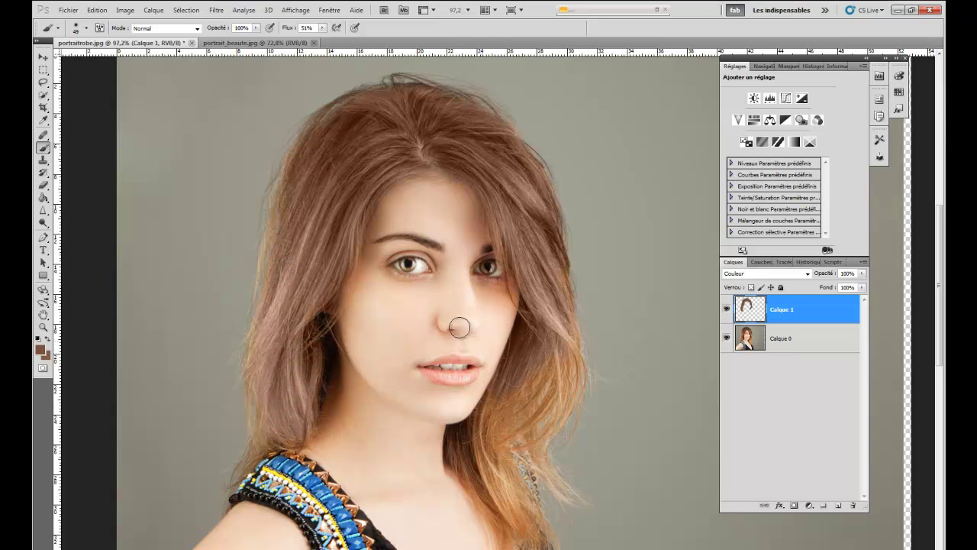
{"action": "mouse_move", "coordinate": [458, 453]}
{"action": "left_mouse_down"}
{"action": "mouse_move", "coordinate": [487, 463]}
{"action": "mouse_move", "coordinate": [484, 503]}
{"action": "mouse_move", "coordinate": [510, 517]}
{"action": "mouse_move", "coordinate": [488, 449]}
{"action": "mouse_move", "coordinate": [517, 497]}
{"action": "mouse_move", "coordinate": [495, 438]}
{"action": "mouse_move", "coordinate": [485, 441]}
{"action": "left_mouse_up"}
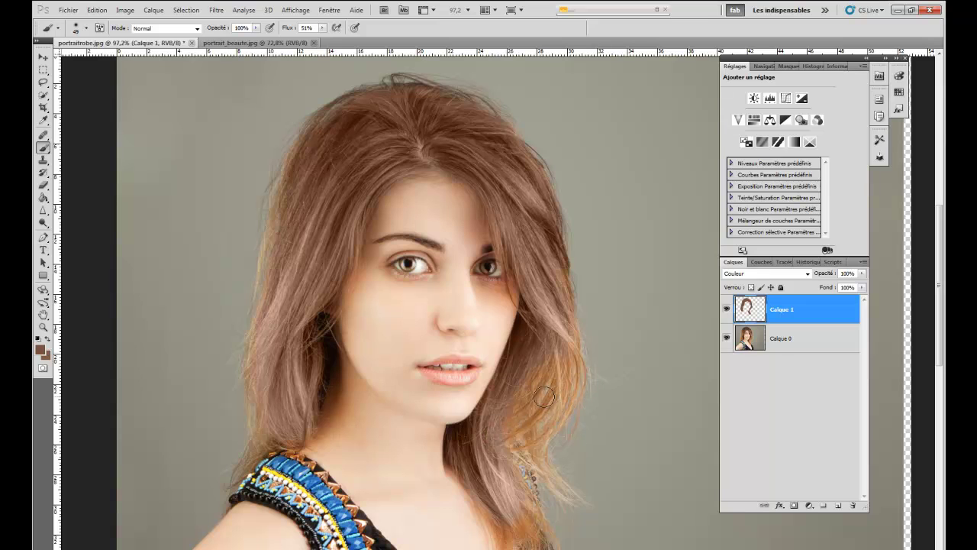
Lower the brush opacity to 44% and paint the lighter tips and outer edges of the hair
{"action": "left_click_drag", "start_coordinate": [219, 29], "coordinate": [188, 29]}
{"action": "mouse_move", "coordinate": [536, 374]}
{"action": "left_mouse_down"}
{"action": "mouse_move", "coordinate": [500, 407]}
{"action": "mouse_move", "coordinate": [496, 431]}
{"action": "mouse_move", "coordinate": [511, 429]}
{"action": "mouse_move", "coordinate": [528, 377]}
{"action": "mouse_move", "coordinate": [515, 434]}
{"action": "mouse_move", "coordinate": [525, 430]}
{"action": "mouse_move", "coordinate": [525, 390]}
{"action": "mouse_move", "coordinate": [528, 408]}
{"action": "mouse_move", "coordinate": [487, 449]}
{"action": "mouse_move", "coordinate": [516, 517]}
{"action": "left_mouse_up"}
{"action": "left_click_drag", "start_coordinate": [279, 422], "coordinate": [267, 442]}
{"action": "mouse_move", "coordinate": [288, 312]}
{"action": "left_mouse_down"}
{"action": "mouse_move", "coordinate": [300, 224]}
{"action": "mouse_move", "coordinate": [290, 202]}
{"action": "mouse_move", "coordinate": [289, 230]}
{"action": "mouse_move", "coordinate": [299, 231]}
{"action": "mouse_move", "coordinate": [287, 208]}
{"action": "left_mouse_up"}
Paint the outer edge and loose strands on the left side of the hair with a small brush
{"action": "scroll", "coordinate": [293, 201], "scroll_direction": "up", "scroll_amount": 3}
{"action": "scroll", "coordinate": [297, 194], "scroll_direction": "up", "scroll_amount": 3}
{"action": "mouse_move", "coordinate": [351, 166]}
{"action": "left_mouse_down"}
{"action": "mouse_move", "coordinate": [263, 217]}
{"action": "mouse_move", "coordinate": [286, 170]}
{"action": "mouse_move", "coordinate": [251, 260]}
{"action": "mouse_move", "coordinate": [240, 318]}
{"action": "mouse_move", "coordinate": [261, 265]}
{"action": "mouse_move", "coordinate": [248, 346]}
{"action": "mouse_move", "coordinate": [238, 314]}
{"action": "mouse_move", "coordinate": [232, 327]}
{"action": "mouse_move", "coordinate": [247, 324]}
{"action": "mouse_move", "coordinate": [244, 364]}
{"action": "mouse_move", "coordinate": [223, 356]}
{"action": "mouse_move", "coordinate": [221, 386]}
{"action": "mouse_move", "coordinate": [241, 332]}
{"action": "mouse_move", "coordinate": [250, 333]}
{"action": "mouse_move", "coordinate": [244, 399]}
{"action": "mouse_move", "coordinate": [263, 245]}
{"action": "mouse_move", "coordinate": [272, 287]}
{"action": "left_mouse_up"}
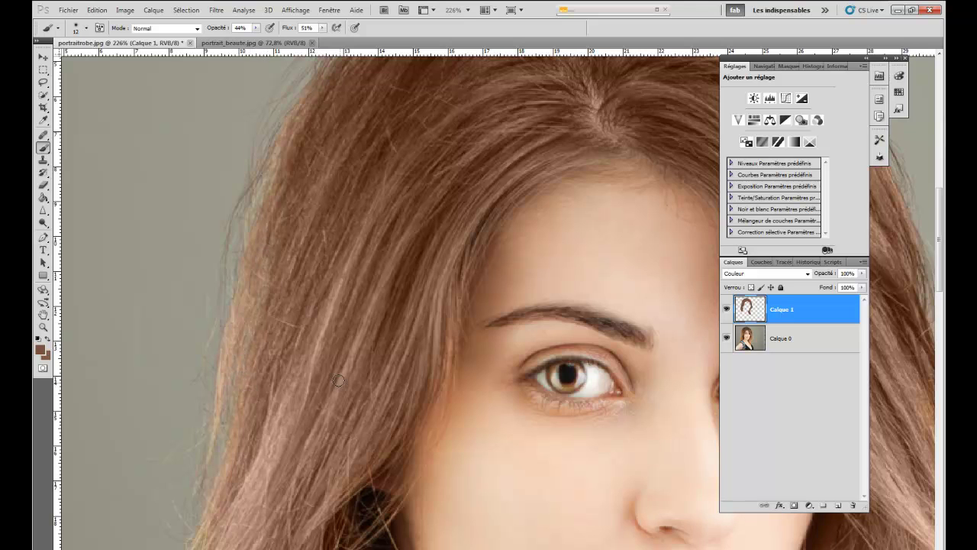
{"action": "scroll", "coordinate": [334, 150], "scroll_direction": "down", "scroll_amount": 10}
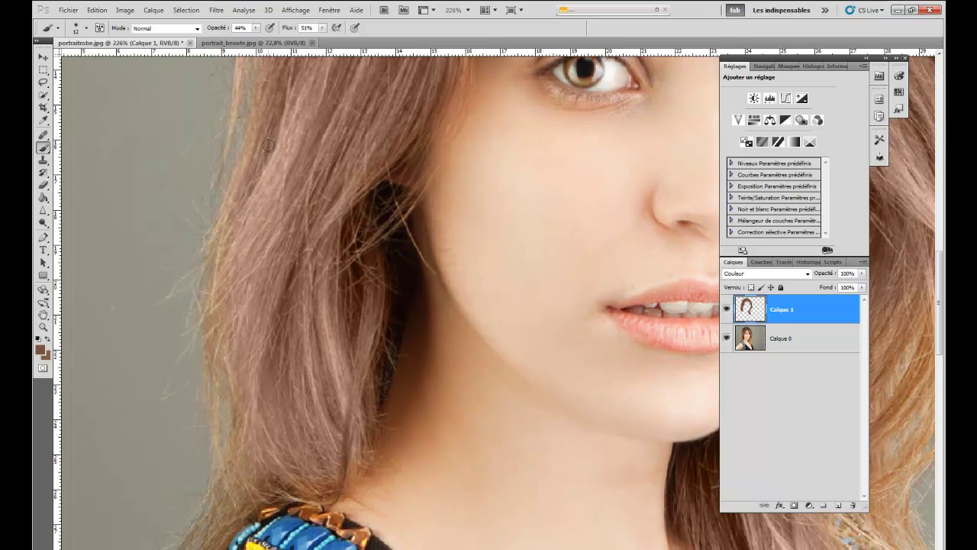
{"action": "mouse_move", "coordinate": [268, 145]}
{"action": "left_mouse_down"}
{"action": "mouse_move", "coordinate": [253, 157]}
{"action": "mouse_move", "coordinate": [256, 134]}
{"action": "mouse_move", "coordinate": [233, 217]}
{"action": "mouse_move", "coordinate": [240, 238]}
{"action": "mouse_move", "coordinate": [212, 317]}
{"action": "mouse_move", "coordinate": [243, 426]}
{"action": "mouse_move", "coordinate": [231, 461]}
{"action": "mouse_move", "coordinate": [273, 484]}
{"action": "left_mouse_up"}
{"action": "left_click_drag", "start_coordinate": [352, 475], "coordinate": [366, 449]}
{"action": "mouse_move", "coordinate": [242, 371]}
{"action": "left_mouse_down"}
{"action": "mouse_move", "coordinate": [216, 389]}
{"action": "mouse_move", "coordinate": [212, 366]}
{"action": "mouse_move", "coordinate": [212, 417]}
{"action": "mouse_move", "coordinate": [202, 371]}
{"action": "mouse_move", "coordinate": [224, 320]}
{"action": "mouse_move", "coordinate": [229, 242]}
{"action": "mouse_move", "coordinate": [220, 271]}
{"action": "mouse_move", "coordinate": [236, 395]}
{"action": "left_mouse_up"}
Erase the excess brown on the skin beside the left eye with the Eraser at 22% opacity
{"action": "left_click_drag", "start_coordinate": [384, 203], "coordinate": [217, 416]}
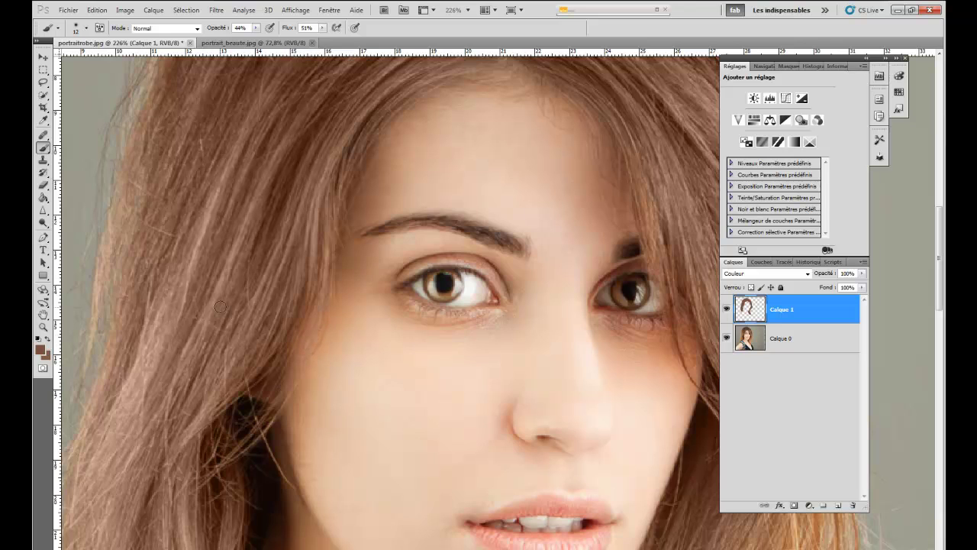
{"action": "left_click", "coordinate": [43, 185]}
{"action": "right_click", "coordinate": [404, 334], "text": "alt"}
{"action": "left_click_drag", "start_coordinate": [403, 335], "coordinate": [365, 343]}
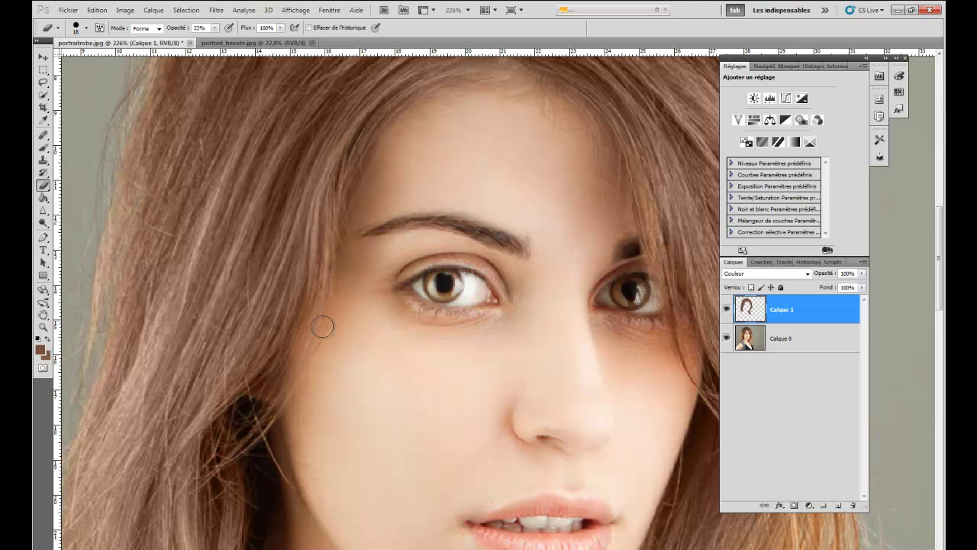
Paint the brown over the fringe and the remaining orange strands on the right side of the hair
{"action": "left_click", "coordinate": [43, 148]}
{"action": "mouse_move", "coordinate": [519, 174]}
{"action": "left_mouse_down"}
{"action": "mouse_move", "coordinate": [233, 263]}
{"action": "mouse_move", "coordinate": [201, 291]}
{"action": "left_mouse_up"}
{"action": "left_click_drag", "start_coordinate": [237, 194], "coordinate": [286, 272]}
{"action": "left_click_drag", "start_coordinate": [282, 199], "coordinate": [279, 255]}
{"action": "left_click_drag", "start_coordinate": [430, 489], "coordinate": [351, 209]}
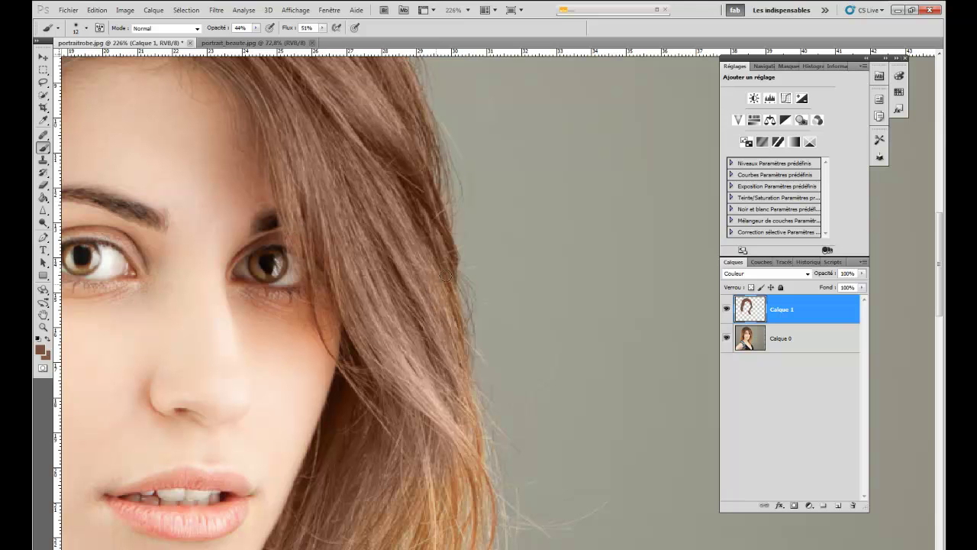
{"action": "scroll", "coordinate": [428, 458], "scroll_direction": "down", "scroll_amount": 5}
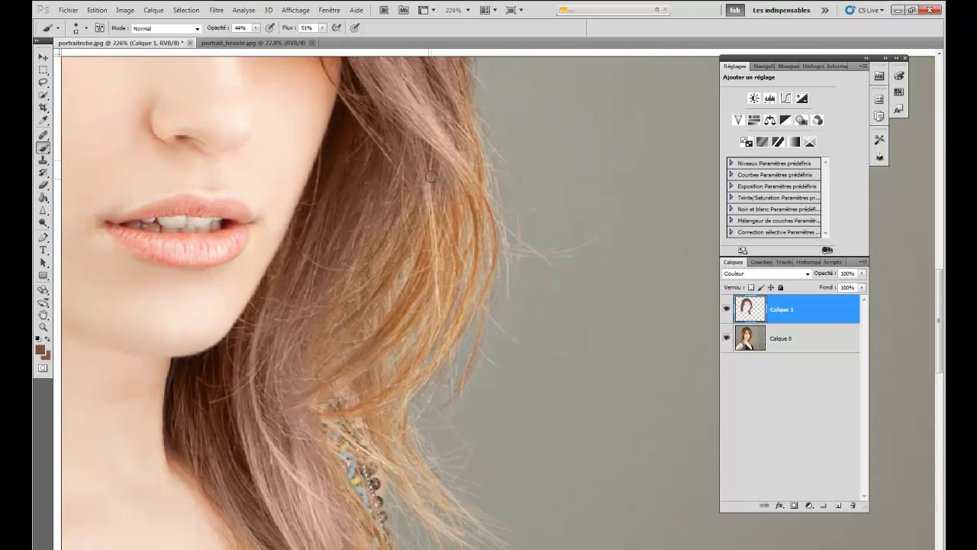
{"action": "mouse_move", "coordinate": [458, 246]}
{"action": "left_mouse_down"}
{"action": "mouse_move", "coordinate": [425, 245]}
{"action": "mouse_move", "coordinate": [392, 220]}
{"action": "mouse_move", "coordinate": [355, 301]}
{"action": "mouse_move", "coordinate": [391, 272]}
{"action": "mouse_move", "coordinate": [314, 355]}
{"action": "mouse_move", "coordinate": [350, 359]}
{"action": "mouse_move", "coordinate": [436, 239]}
{"action": "mouse_move", "coordinate": [433, 251]}
{"action": "mouse_move", "coordinate": [326, 407]}
{"action": "mouse_move", "coordinate": [394, 387]}
{"action": "mouse_move", "coordinate": [415, 355]}
{"action": "mouse_move", "coordinate": [468, 202]}
{"action": "mouse_move", "coordinate": [459, 188]}
{"action": "mouse_move", "coordinate": [452, 279]}
{"action": "mouse_move", "coordinate": [472, 224]}
{"action": "mouse_move", "coordinate": [462, 174]}
{"action": "mouse_move", "coordinate": [472, 229]}
{"action": "mouse_move", "coordinate": [473, 198]}
{"action": "mouse_move", "coordinate": [474, 295]}
{"action": "mouse_move", "coordinate": [457, 305]}
{"action": "mouse_move", "coordinate": [473, 267]}
{"action": "mouse_move", "coordinate": [440, 339]}
{"action": "mouse_move", "coordinate": [476, 202]}
{"action": "mouse_move", "coordinate": [463, 121]}
{"action": "mouse_move", "coordinate": [488, 200]}
{"action": "mouse_move", "coordinate": [483, 284]}
{"action": "left_mouse_up"}
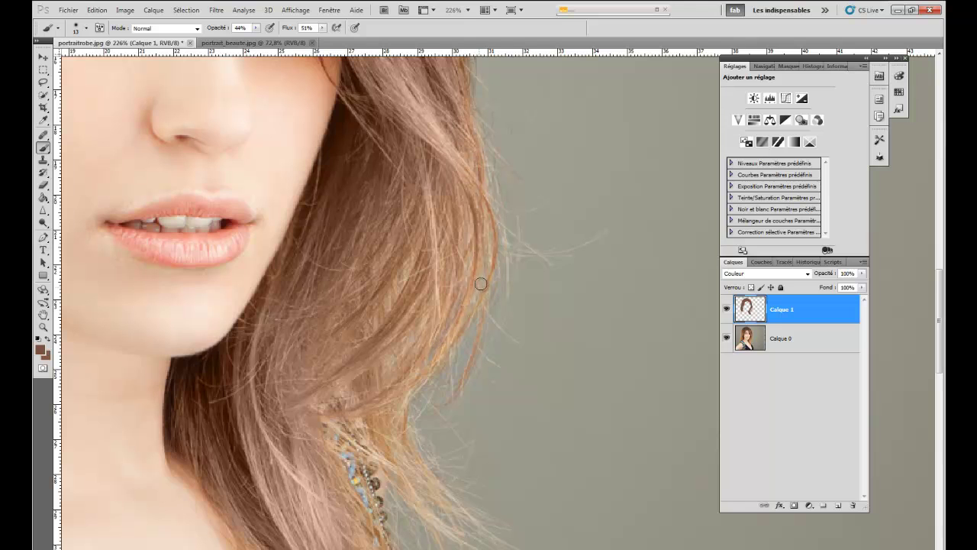
Paint the orange hair tips over the right shoulder and dress strap in the same brown
{"action": "left_click_drag", "start_coordinate": [398, 451], "coordinate": [405, 126]}
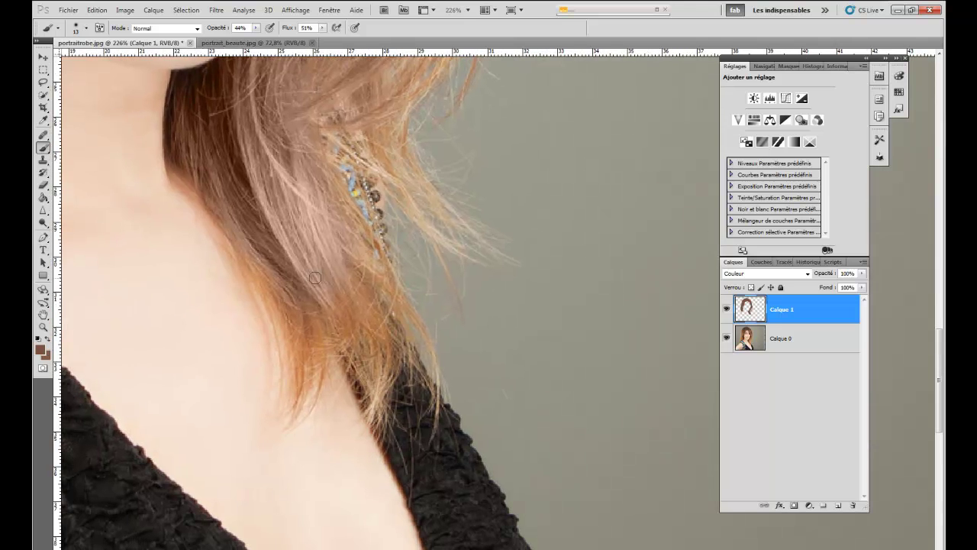
{"action": "mouse_move", "coordinate": [280, 293]}
{"action": "left_mouse_down"}
{"action": "mouse_move", "coordinate": [298, 378]}
{"action": "mouse_move", "coordinate": [307, 305]}
{"action": "mouse_move", "coordinate": [323, 335]}
{"action": "mouse_move", "coordinate": [294, 317]}
{"action": "mouse_move", "coordinate": [321, 348]}
{"action": "mouse_move", "coordinate": [342, 306]}
{"action": "mouse_move", "coordinate": [358, 333]}
{"action": "mouse_move", "coordinate": [357, 292]}
{"action": "mouse_move", "coordinate": [377, 315]}
{"action": "mouse_move", "coordinate": [372, 388]}
{"action": "mouse_move", "coordinate": [331, 324]}
{"action": "mouse_move", "coordinate": [338, 341]}
{"action": "mouse_move", "coordinate": [386, 290]}
{"action": "mouse_move", "coordinate": [364, 259]}
{"action": "mouse_move", "coordinate": [394, 296]}
{"action": "mouse_move", "coordinate": [341, 208]}
{"action": "mouse_move", "coordinate": [429, 347]}
{"action": "mouse_move", "coordinate": [369, 268]}
{"action": "mouse_move", "coordinate": [381, 284]}
{"action": "mouse_move", "coordinate": [302, 282]}
{"action": "mouse_move", "coordinate": [241, 252]}
{"action": "mouse_move", "coordinate": [270, 299]}
{"action": "mouse_move", "coordinate": [273, 335]}
{"action": "mouse_move", "coordinate": [281, 299]}
{"action": "mouse_move", "coordinate": [311, 356]}
{"action": "mouse_move", "coordinate": [353, 316]}
{"action": "mouse_move", "coordinate": [352, 282]}
{"action": "mouse_move", "coordinate": [365, 265]}
{"action": "mouse_move", "coordinate": [329, 320]}
{"action": "mouse_move", "coordinate": [339, 339]}
{"action": "mouse_move", "coordinate": [344, 327]}
{"action": "mouse_move", "coordinate": [364, 391]}
{"action": "mouse_move", "coordinate": [375, 374]}
{"action": "mouse_move", "coordinate": [315, 314]}
{"action": "mouse_move", "coordinate": [316, 381]}
{"action": "mouse_move", "coordinate": [313, 333]}
{"action": "mouse_move", "coordinate": [295, 358]}
{"action": "mouse_move", "coordinate": [317, 305]}
{"action": "mouse_move", "coordinate": [447, 342]}
{"action": "mouse_move", "coordinate": [402, 321]}
{"action": "mouse_move", "coordinate": [389, 288]}
{"action": "mouse_move", "coordinate": [404, 318]}
{"action": "mouse_move", "coordinate": [388, 350]}
{"action": "mouse_move", "coordinate": [431, 220]}
{"action": "mouse_move", "coordinate": [416, 133]}
{"action": "mouse_move", "coordinate": [375, 122]}
{"action": "mouse_move", "coordinate": [376, 147]}
{"action": "mouse_move", "coordinate": [400, 123]}
{"action": "mouse_move", "coordinate": [420, 210]}
{"action": "mouse_move", "coordinate": [381, 142]}
{"action": "mouse_move", "coordinate": [401, 126]}
{"action": "mouse_move", "coordinate": [411, 205]}
{"action": "mouse_move", "coordinate": [400, 145]}
{"action": "mouse_move", "coordinate": [360, 143]}
{"action": "mouse_move", "coordinate": [372, 261]}
{"action": "mouse_move", "coordinate": [356, 284]}
{"action": "left_mouse_up"}
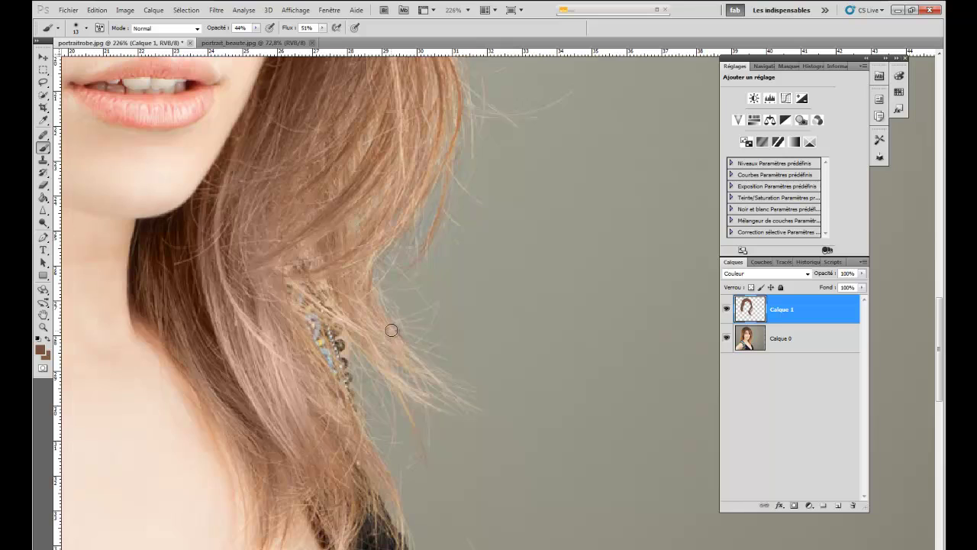
{"action": "scroll", "coordinate": [393, 326], "scroll_direction": "down", "scroll_amount": 1}
{"action": "scroll", "coordinate": [390, 327], "scroll_direction": "down", "scroll_amount": 5}
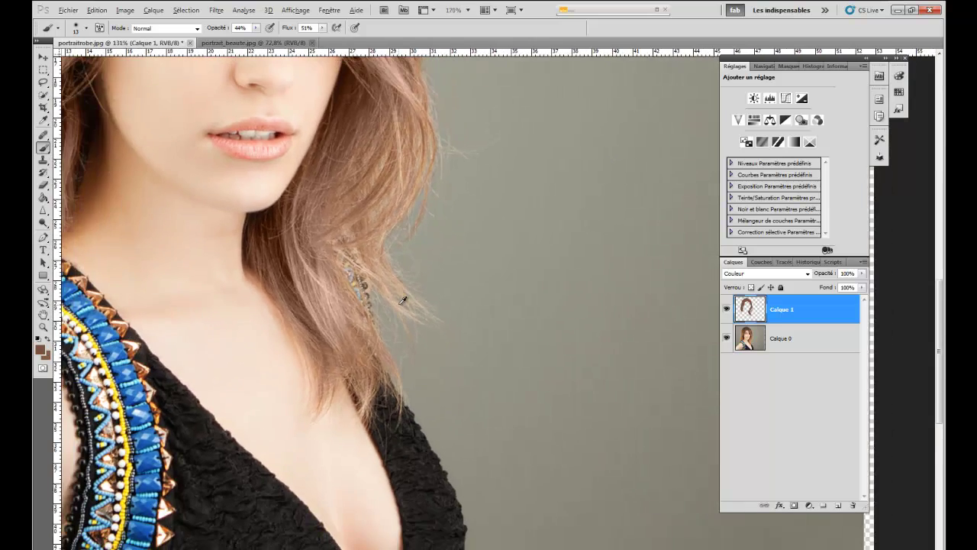
{"action": "scroll", "coordinate": [399, 305], "scroll_direction": "down", "scroll_amount": 3}
{"action": "mouse_move", "coordinate": [413, 200]}
{"action": "left_mouse_down"}
{"action": "mouse_move", "coordinate": [460, 282]}
{"action": "mouse_move", "coordinate": [467, 327]}
{"action": "mouse_move", "coordinate": [455, 309]}
{"action": "left_mouse_up"}
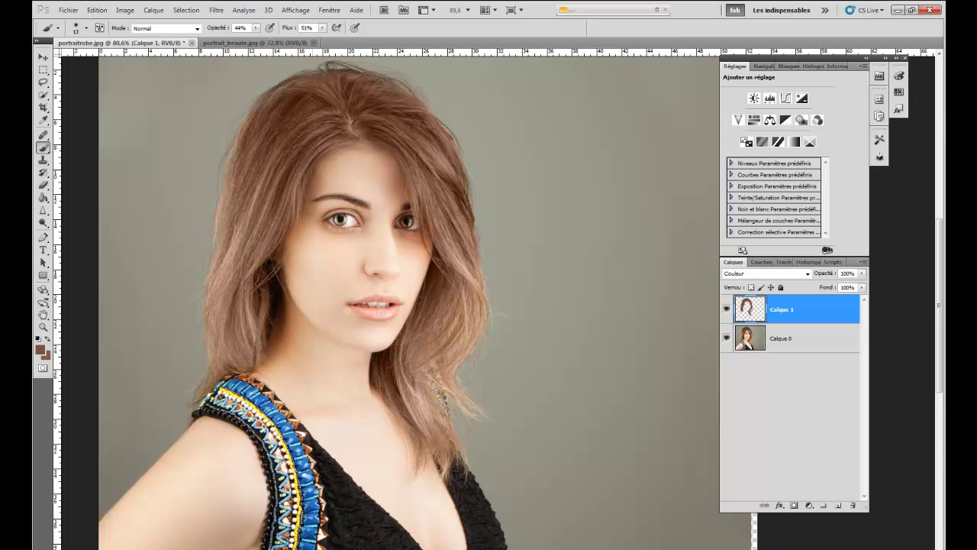
Open the blending options of Calque 1 and move the dialog clear of the portrait
{"action": "scroll", "coordinate": [316, 144], "scroll_direction": "up", "scroll_amount": 3}
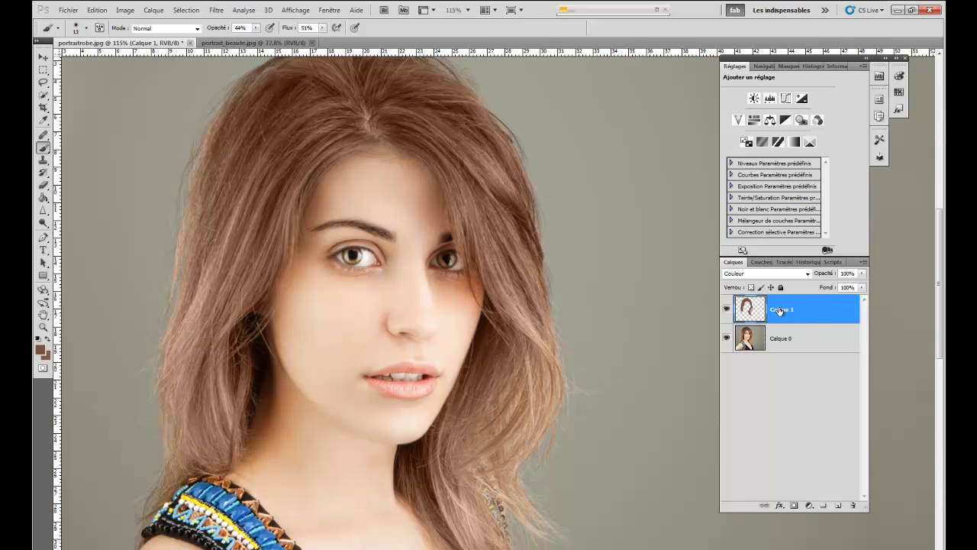
{"action": "double_click", "coordinate": [825, 309]}
{"action": "left_click_drag", "start_coordinate": [791, 11], "coordinate": [764, 26]}
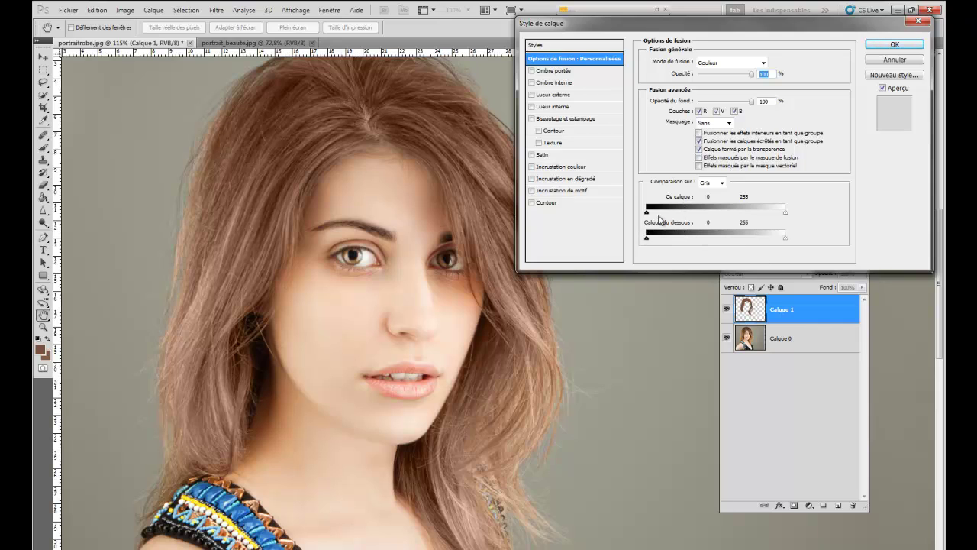
Try excluding the dark tones with the black Comparaison sur sliders of Ce calque and Calque du dessous
{"action": "left_click_drag", "start_coordinate": [646, 215], "coordinate": [714, 216]}
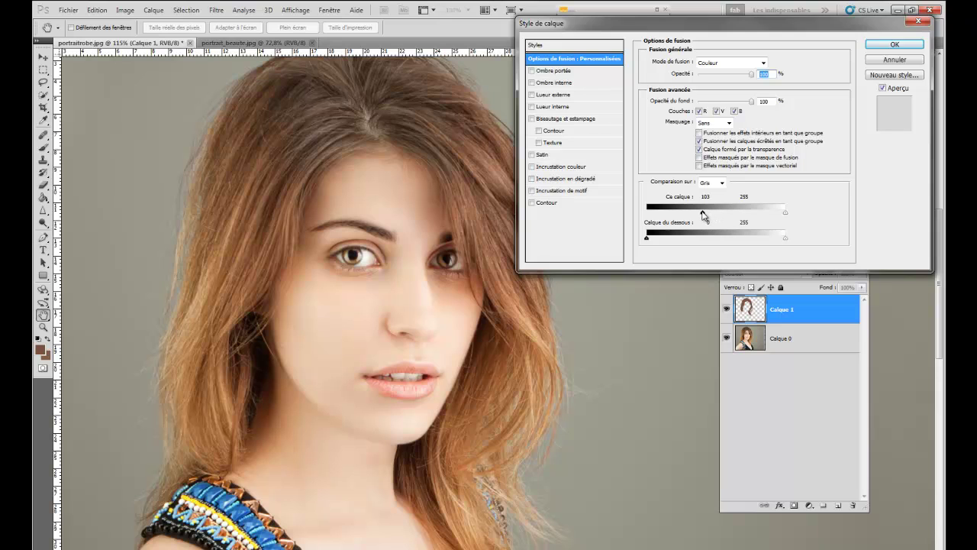
{"action": "left_click_drag", "start_coordinate": [700, 213], "coordinate": [647, 215]}
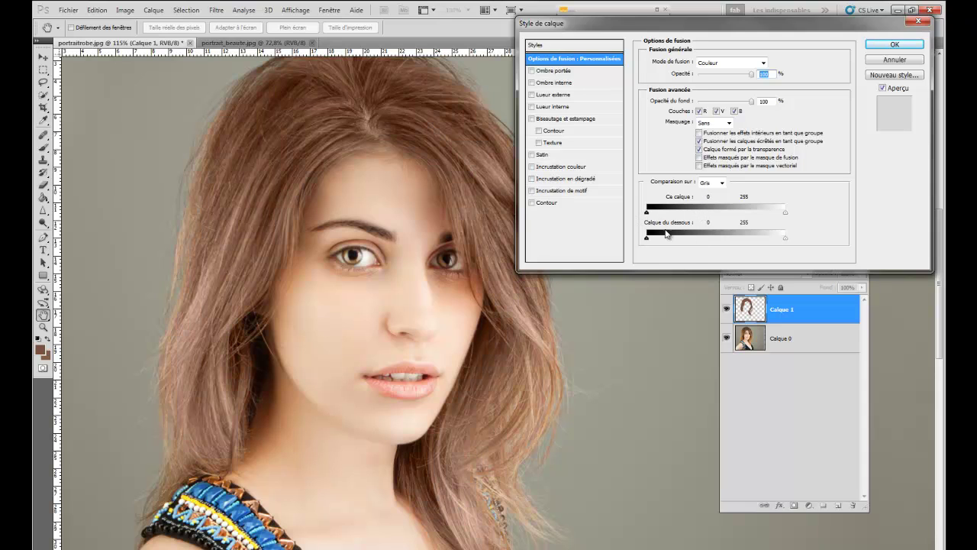
{"action": "left_click_drag", "start_coordinate": [648, 241], "coordinate": [678, 240]}
{"action": "left_click_drag", "start_coordinate": [699, 239], "coordinate": [619, 239]}
Split the black Calque du dessous slider so the colour fades gradually out of the hair's shadows, and apply the blending options
{"action": "key", "text": "alt"}
{"action": "left_click_drag", "start_coordinate": [658, 214], "coordinate": [710, 217]}
{"action": "mouse_move", "coordinate": [735, 218]}
{"action": "left_mouse_down"}
{"action": "mouse_move", "coordinate": [773, 219]}
{"action": "mouse_move", "coordinate": [738, 216]}
{"action": "left_mouse_up"}
{"action": "mouse_move", "coordinate": [647, 215]}
{"action": "left_mouse_down"}
{"action": "mouse_move", "coordinate": [682, 216]}
{"action": "mouse_move", "coordinate": [651, 216]}
{"action": "left_mouse_up"}
{"action": "key", "text": "alt"}
{"action": "left_click_drag", "start_coordinate": [649, 242], "coordinate": [729, 242]}
{"action": "mouse_move", "coordinate": [654, 241]}
{"action": "left_mouse_down"}
{"action": "mouse_move", "coordinate": [691, 241]}
{"action": "mouse_move", "coordinate": [646, 241]}
{"action": "left_mouse_up"}
{"action": "left_click", "coordinate": [882, 47]}
Compare the portrait with and without Calque 1 to examine the hair recolouring
{"action": "left_click_drag", "start_coordinate": [572, 207], "coordinate": [585, 221]}
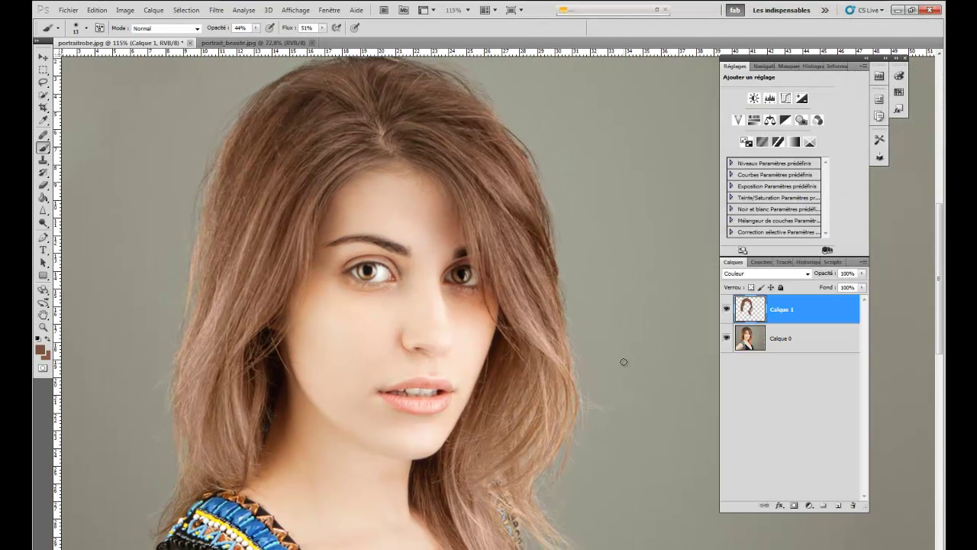
{"action": "scroll", "coordinate": [624, 362], "scroll_direction": "down", "scroll_amount": 2}
{"action": "left_click", "coordinate": [727, 310]}
{"action": "left_click", "coordinate": [728, 310]}
{"action": "left_click", "coordinate": [727, 310]}
{"action": "left_click", "coordinate": [726, 309]}
{"action": "left_click_drag", "start_coordinate": [631, 355], "coordinate": [607, 233]}
{"action": "left_click", "coordinate": [726, 309]}
{"action": "left_click", "coordinate": [726, 309]}
{"action": "left_click", "coordinate": [726, 309]}
{"action": "left_click", "coordinate": [726, 309]}
{"action": "mouse_move", "coordinate": [442, 191]}
{"action": "left_mouse_down"}
{"action": "mouse_move", "coordinate": [497, 305]}
{"action": "mouse_move", "coordinate": [482, 274]}
{"action": "mouse_move", "coordinate": [493, 279]}
{"action": "left_mouse_up"}
{"action": "scroll", "coordinate": [504, 327], "scroll_direction": "down", "scroll_amount": 2}
{"action": "scroll", "coordinate": [506, 327], "scroll_direction": "up", "scroll_amount": 1}
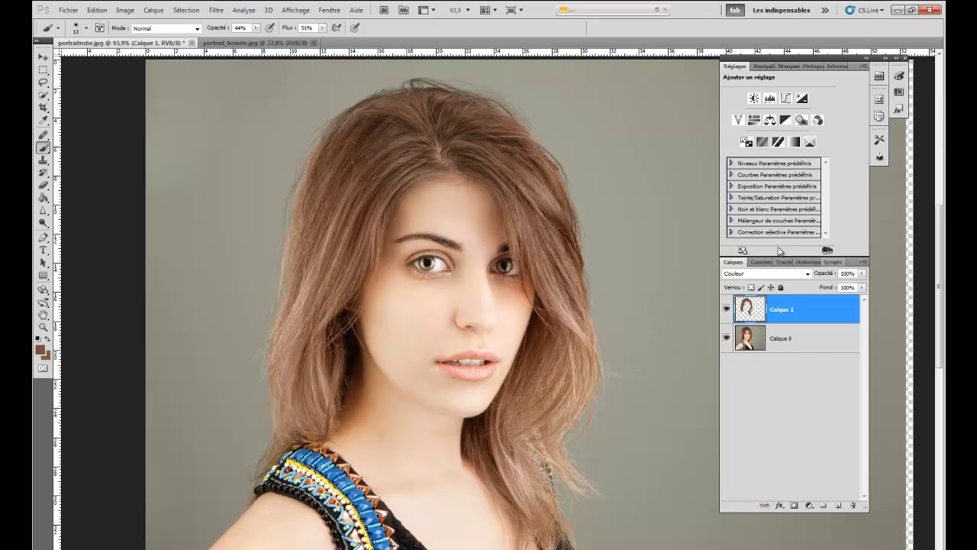
Create the layer Calque 2 in Lumière tamisée mode at 100% opacity, filled with the mode's neutral 50% grey
{"action": "left_click", "coordinate": [865, 265]}
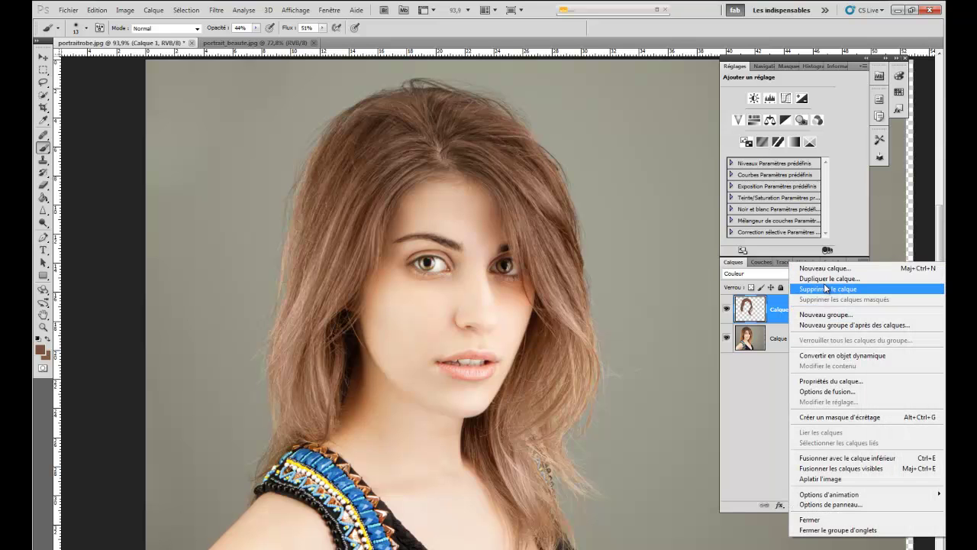
{"action": "left_click", "coordinate": [820, 270]}
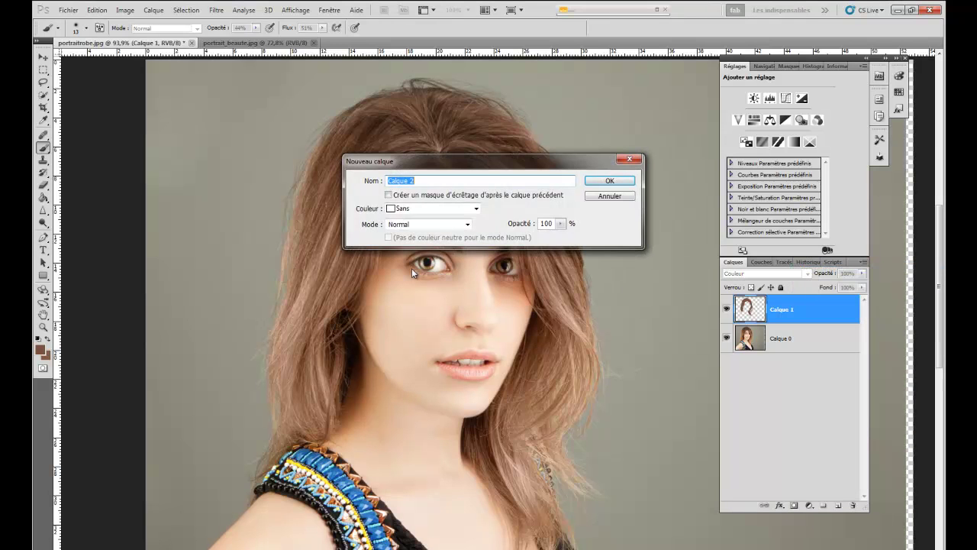
{"action": "left_click", "coordinate": [422, 226]}
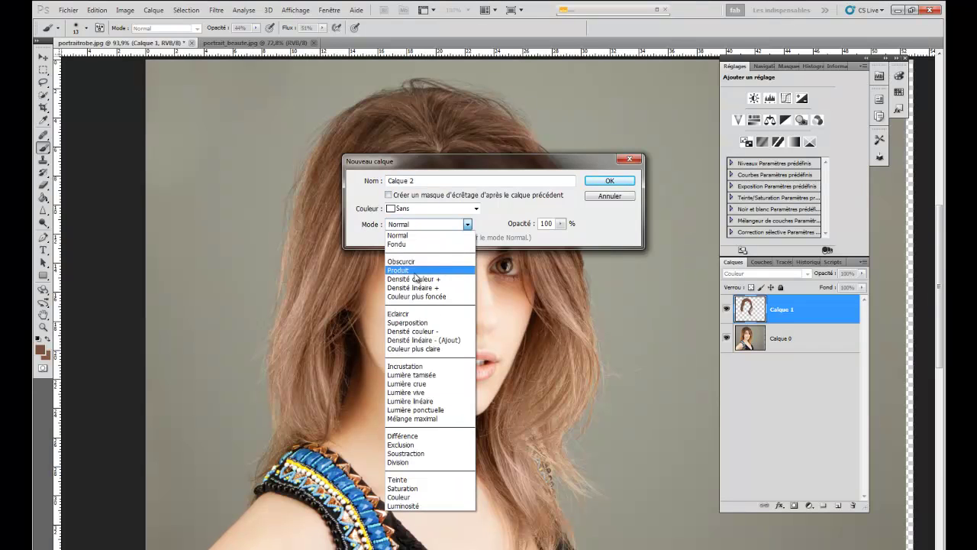
{"action": "left_click", "coordinate": [422, 375]}
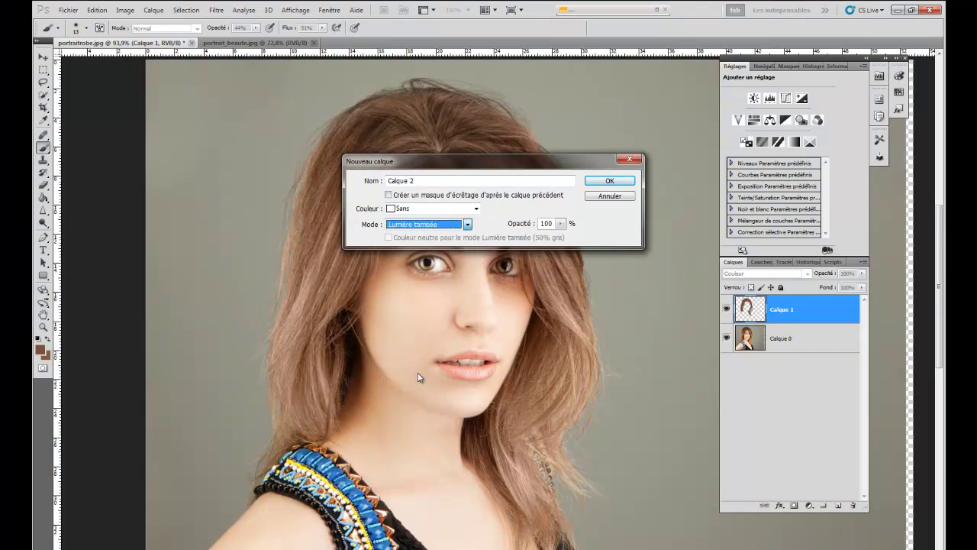
{"action": "left_click", "coordinate": [418, 229]}
{"action": "left_click", "coordinate": [410, 225]}
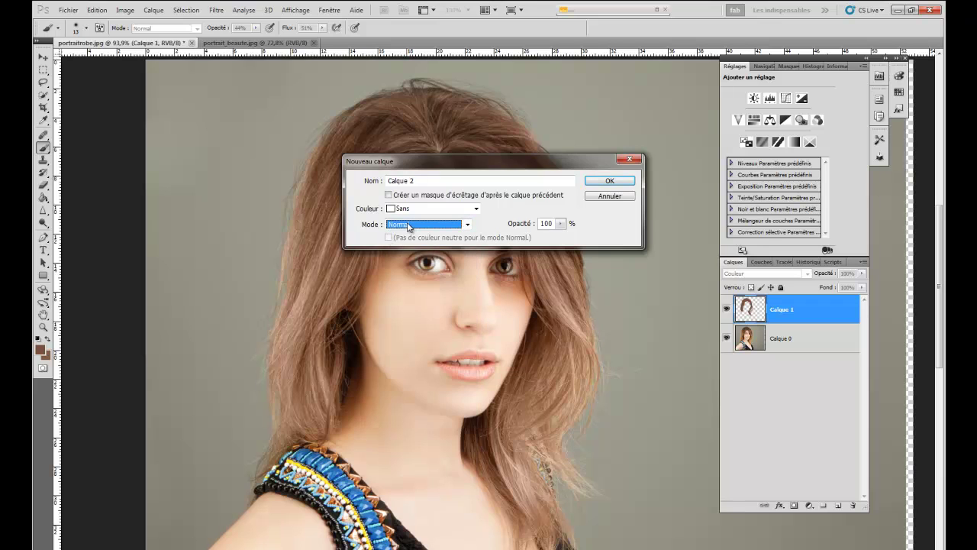
{"action": "left_click", "coordinate": [409, 226]}
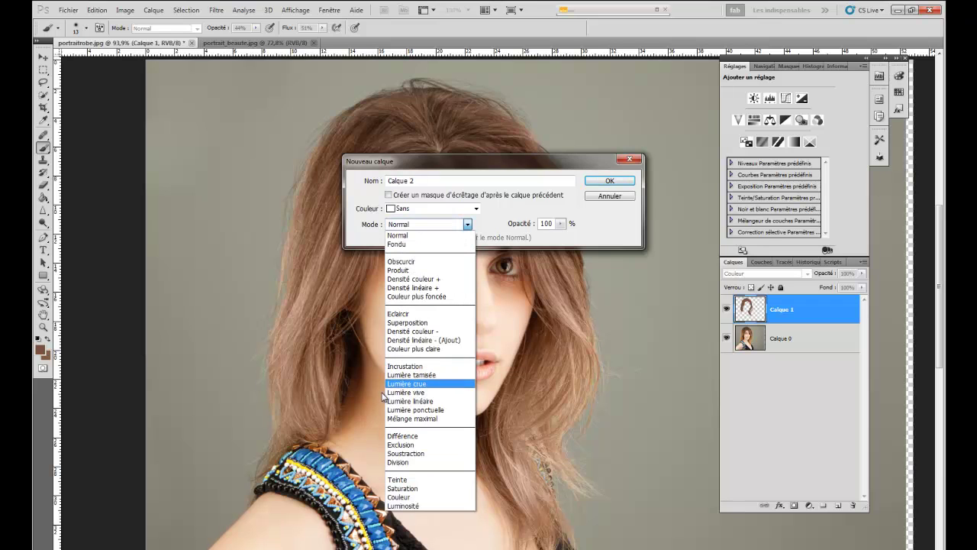
{"action": "left_click", "coordinate": [411, 375]}
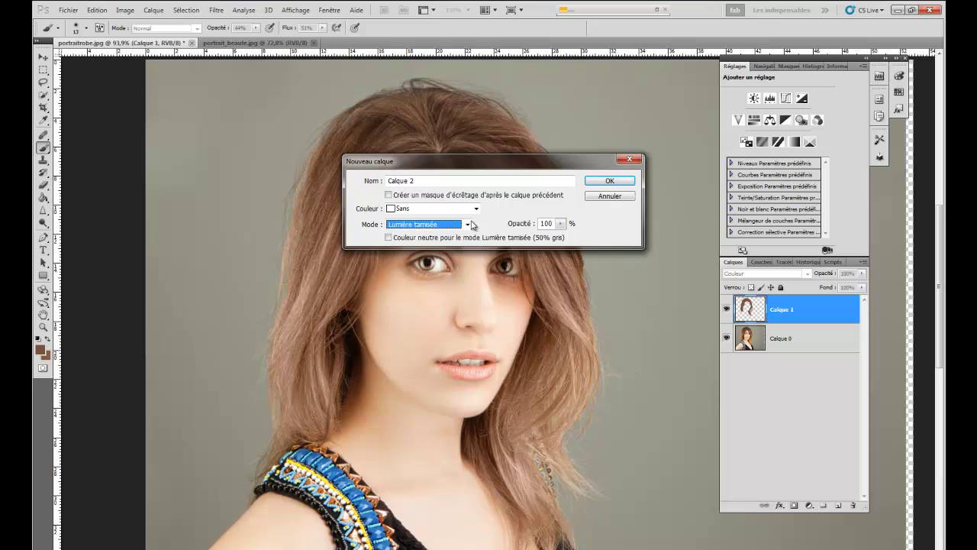
{"action": "left_click", "coordinate": [389, 238]}
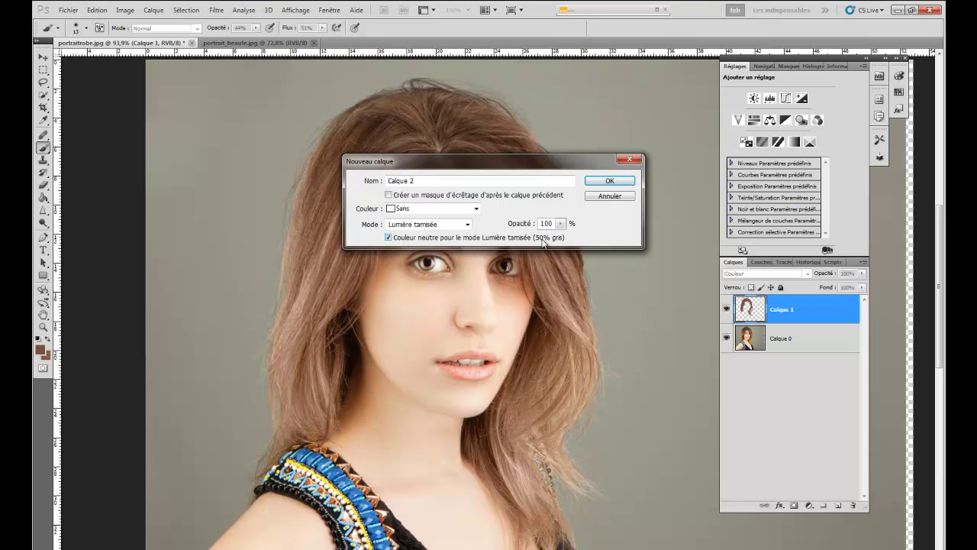
{"action": "left_click", "coordinate": [607, 181]}
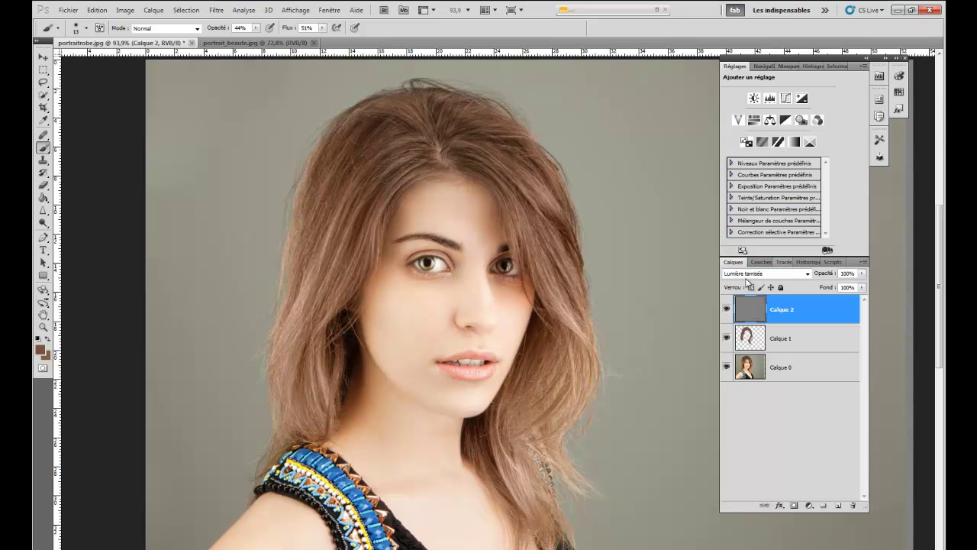
Switch Calque 2 to Normal mode to view its grey fill, and return it to Lumière tamisée
{"action": "left_click", "coordinate": [747, 274]}
{"action": "left_click", "coordinate": [729, 284]}
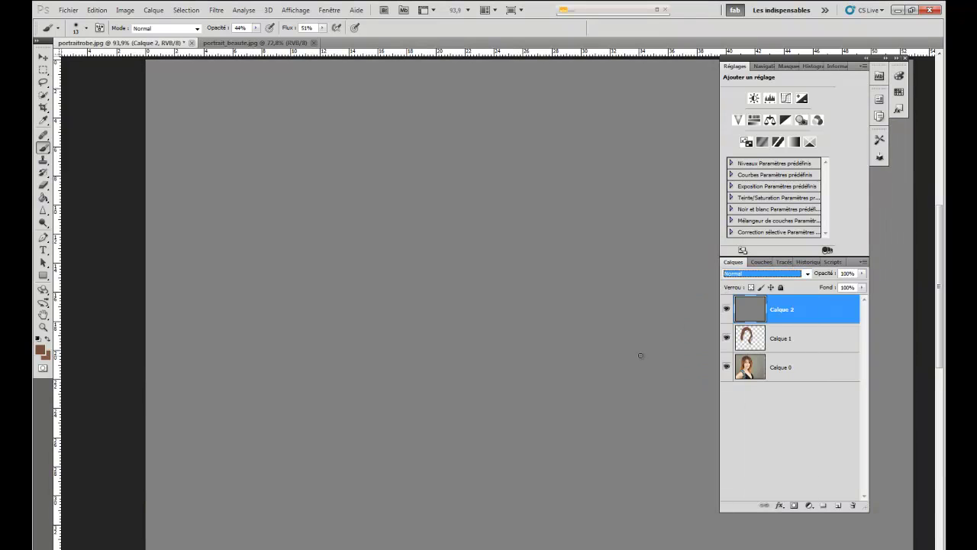
{"action": "left_click", "coordinate": [757, 277]}
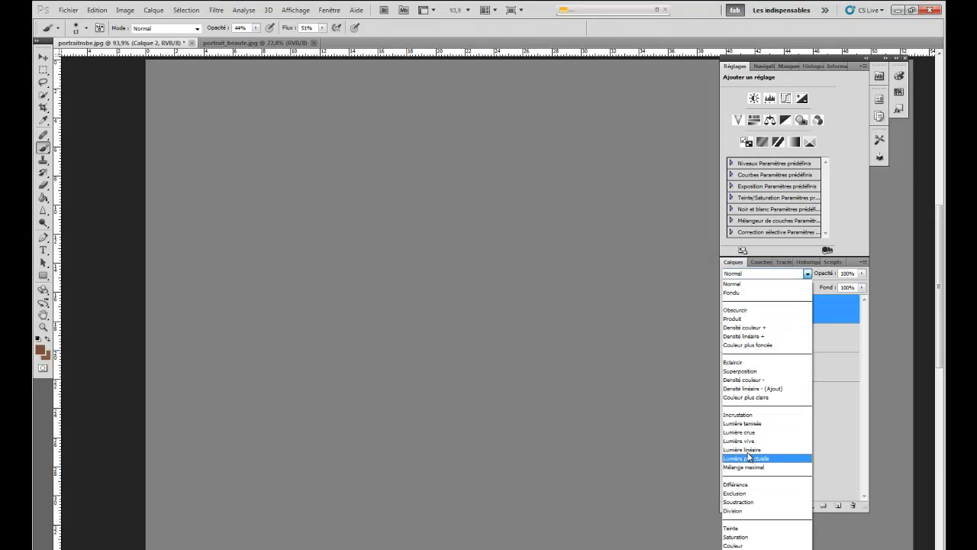
{"action": "left_click", "coordinate": [742, 423]}
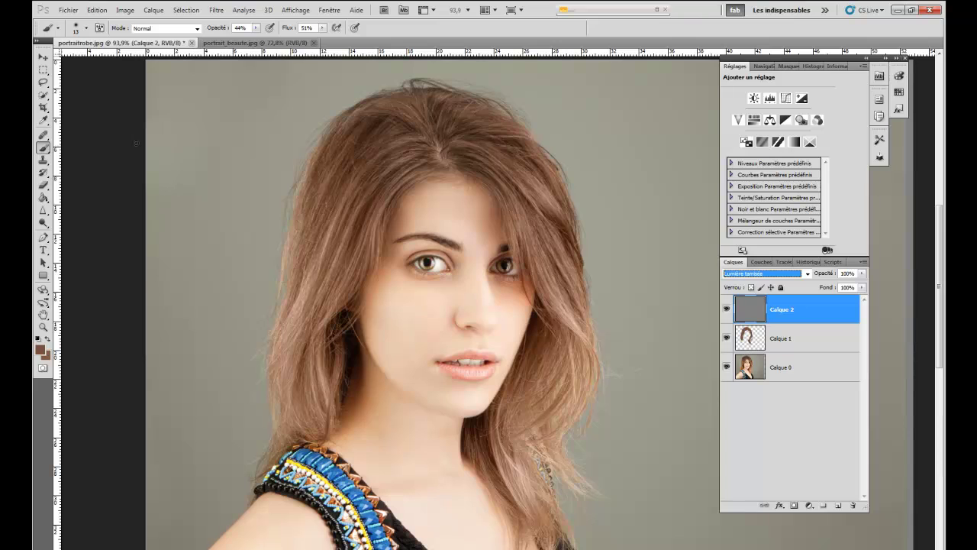
Try lightening a background patch left of the hair with Densité - at 100% exposure and darkening one below with Densité + at 50%
{"action": "left_click", "coordinate": [43, 222]}
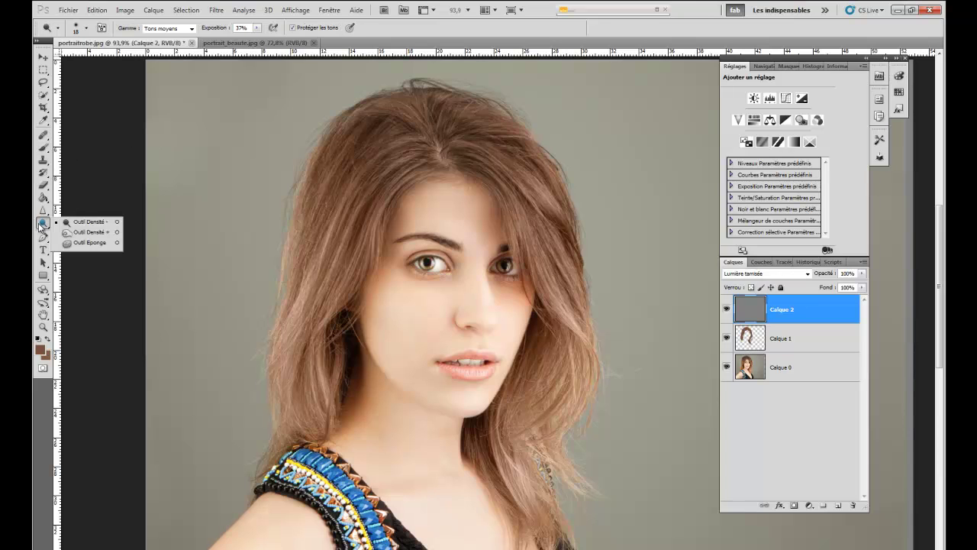
{"action": "left_click", "coordinate": [91, 222]}
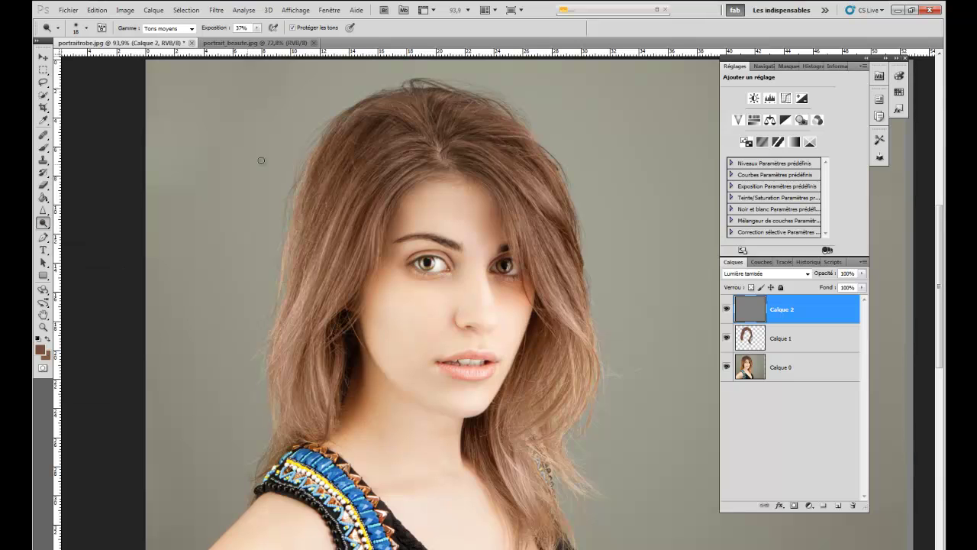
{"action": "left_click", "coordinate": [216, 163]}
{"action": "left_click_drag", "start_coordinate": [231, 154], "coordinate": [250, 154]}
{"action": "mouse_move", "coordinate": [214, 29]}
{"action": "left_mouse_down"}
{"action": "mouse_move", "coordinate": [263, 29]}
{"action": "mouse_move", "coordinate": [234, 37]}
{"action": "left_mouse_up"}
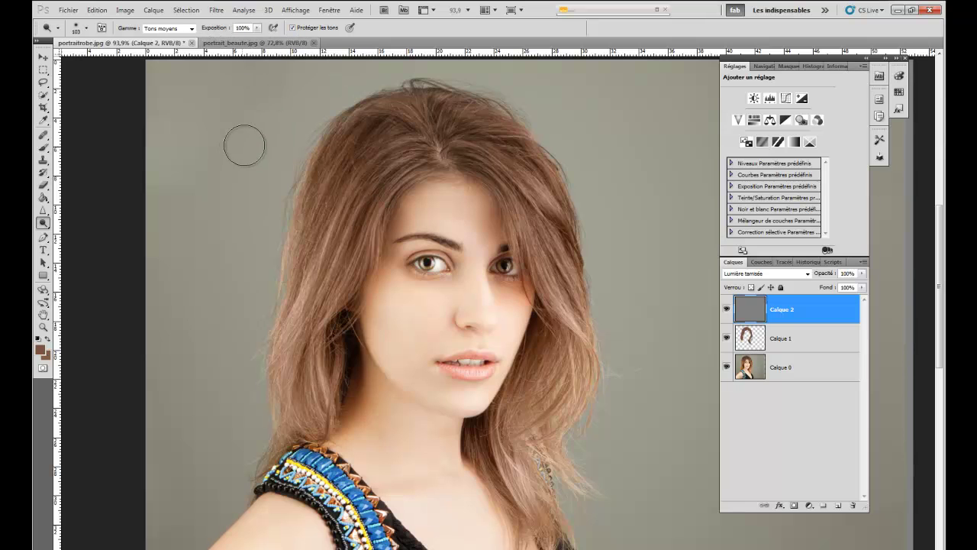
{"action": "mouse_move", "coordinate": [212, 130]}
{"action": "left_mouse_down"}
{"action": "mouse_move", "coordinate": [175, 136]}
{"action": "mouse_move", "coordinate": [299, 96]}
{"action": "mouse_move", "coordinate": [184, 132]}
{"action": "mouse_move", "coordinate": [268, 103]}
{"action": "mouse_move", "coordinate": [203, 120]}
{"action": "left_mouse_up"}
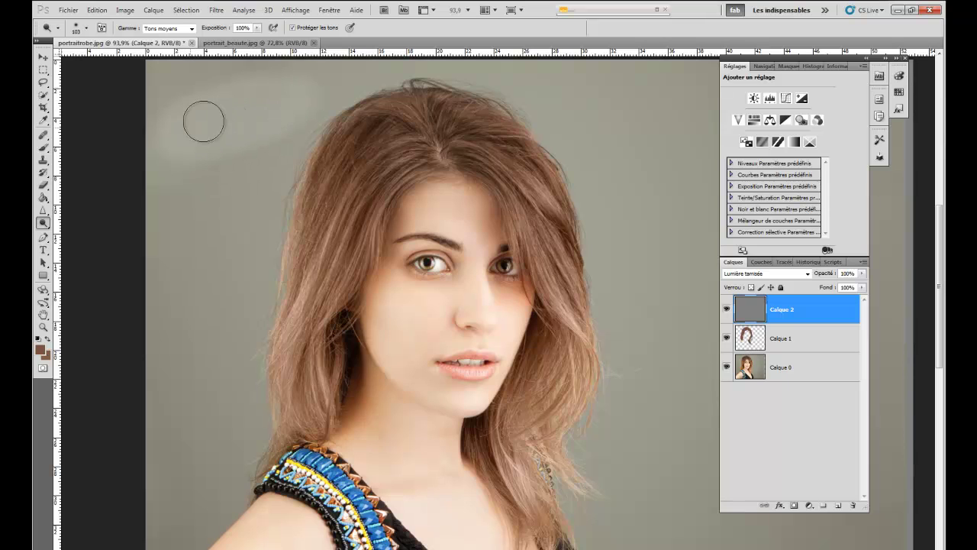
{"action": "left_click_drag", "start_coordinate": [44, 223], "coordinate": [76, 229]}
{"action": "mouse_move", "coordinate": [188, 217]}
{"action": "left_mouse_down"}
{"action": "mouse_move", "coordinate": [242, 197]}
{"action": "mouse_move", "coordinate": [179, 219]}
{"action": "mouse_move", "coordinate": [136, 259]}
{"action": "left_mouse_up"}
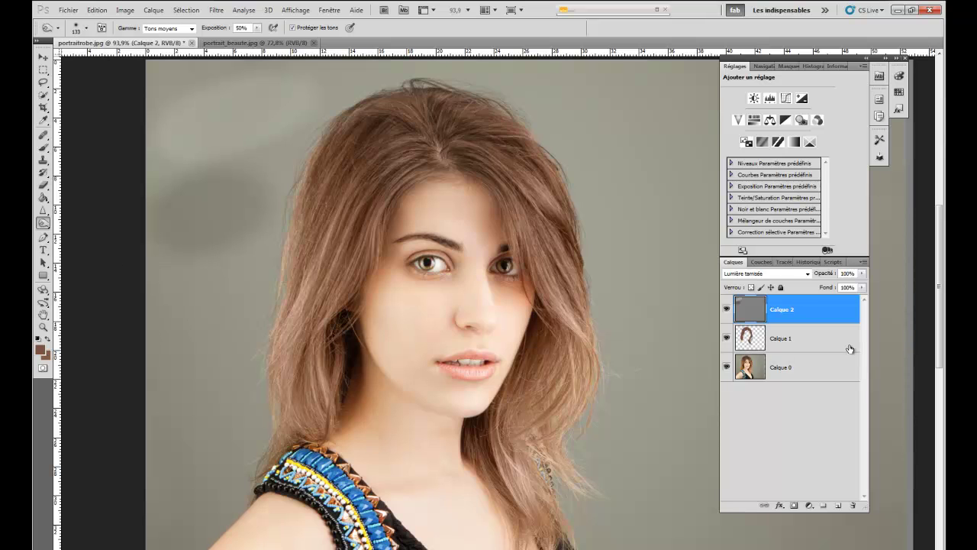
Compare the image with and without Calque 2 to examine the lightened and darkened background patches
{"action": "left_click", "coordinate": [726, 309]}
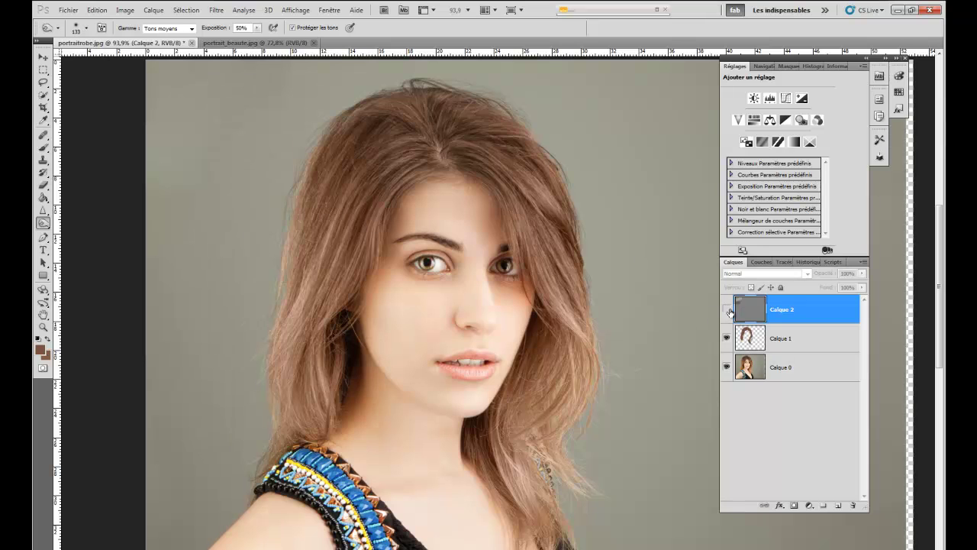
{"action": "left_click", "coordinate": [728, 309]}
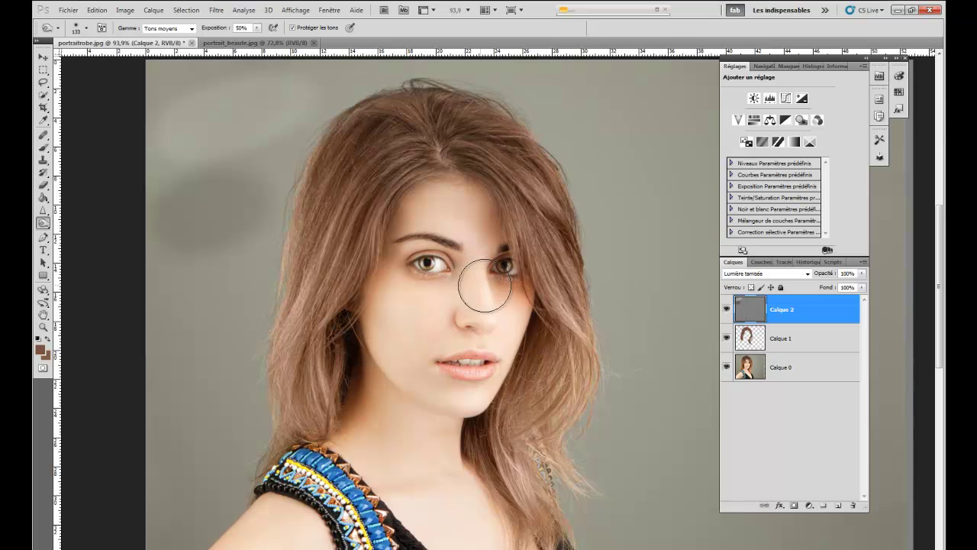
{"action": "left_click", "coordinate": [726, 310]}
{"action": "left_click", "coordinate": [726, 310]}
{"action": "left_click", "coordinate": [727, 310]}
{"action": "left_click", "coordinate": [726, 310]}
{"action": "left_click", "coordinate": [725, 318]}
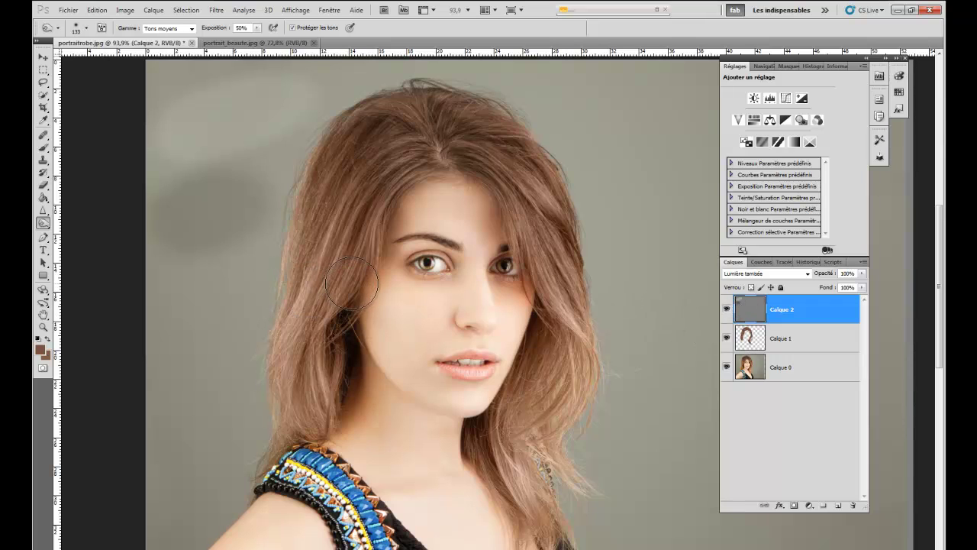
Undo both background test strokes on Calque 2 and switch back to the Densité - tool
{"action": "key", "text": "ctrl+alt+z"}
{"action": "key", "text": "ctrl+alt+z"}
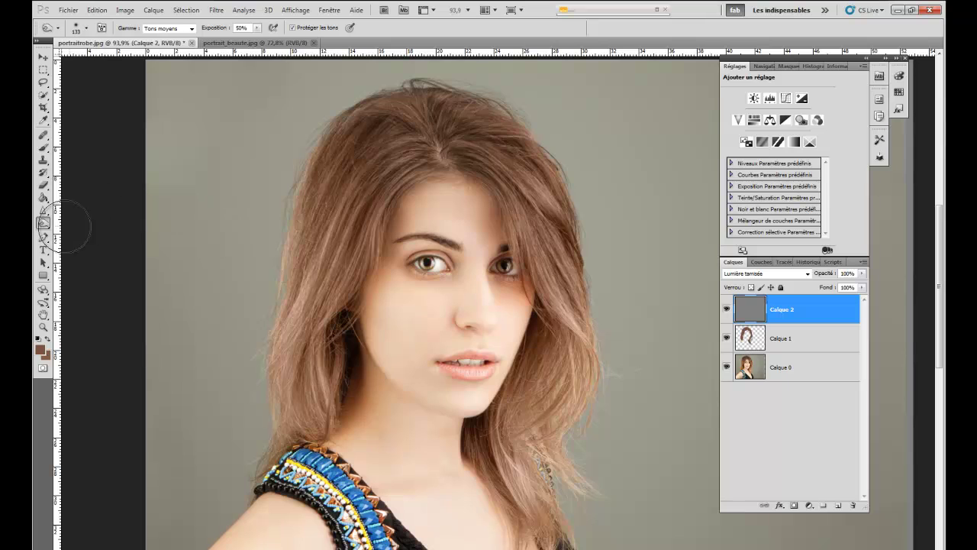
{"action": "right_click", "coordinate": [45, 224]}
{"action": "left_click", "coordinate": [82, 222]}
Try one more lightening and one darkening stroke on the background left of the hair, and undo both
{"action": "mouse_move", "coordinate": [217, 126]}
{"action": "left_mouse_down"}
{"action": "mouse_move", "coordinate": [250, 109]}
{"action": "mouse_move", "coordinate": [203, 126]}
{"action": "mouse_move", "coordinate": [243, 115]}
{"action": "mouse_move", "coordinate": [257, 152]}
{"action": "mouse_move", "coordinate": [190, 194]}
{"action": "mouse_move", "coordinate": [252, 171]}
{"action": "mouse_move", "coordinate": [206, 187]}
{"action": "left_mouse_up"}
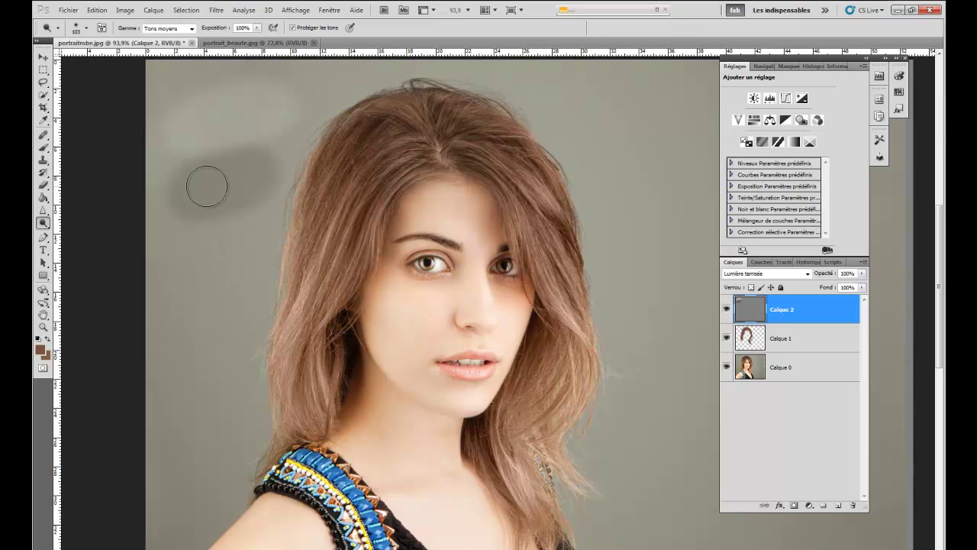
{"action": "key", "text": "ctrl+alt+z"}
{"action": "key", "text": "ctrl+alt+z"}
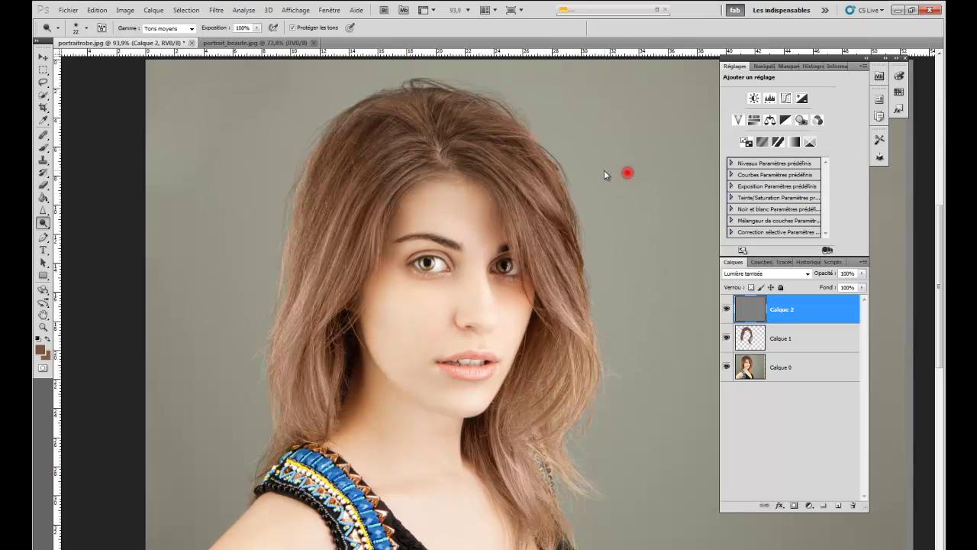
Lighten individual strands down the left side of the hair on Calque 2 using the Densité - tool at 47% exposure
{"action": "left_click_drag", "start_coordinate": [216, 30], "coordinate": [193, 29]}
{"action": "scroll", "coordinate": [429, 222], "scroll_direction": "up", "scroll_amount": 2}
{"action": "scroll", "coordinate": [429, 222], "scroll_direction": "up", "scroll_amount": 1}
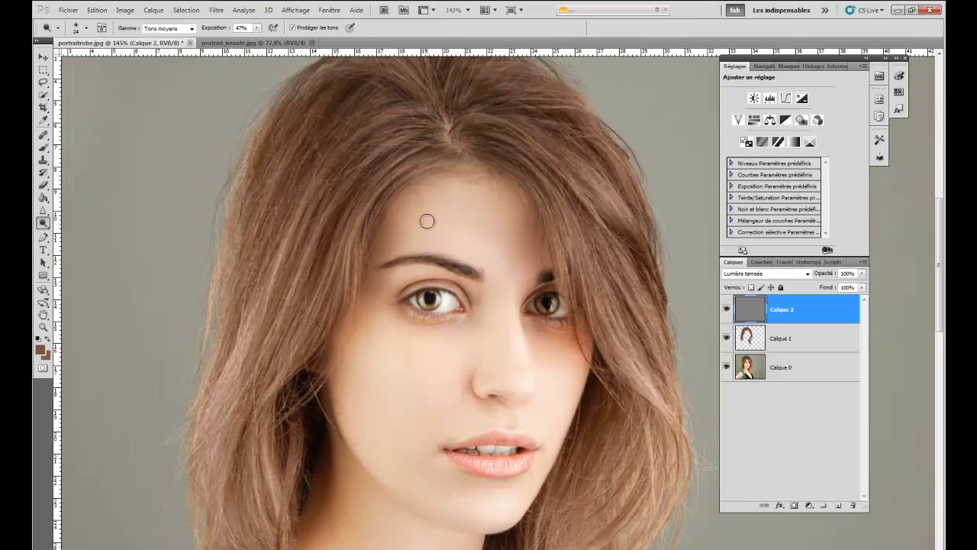
{"action": "left_click_drag", "start_coordinate": [360, 223], "coordinate": [371, 164]}
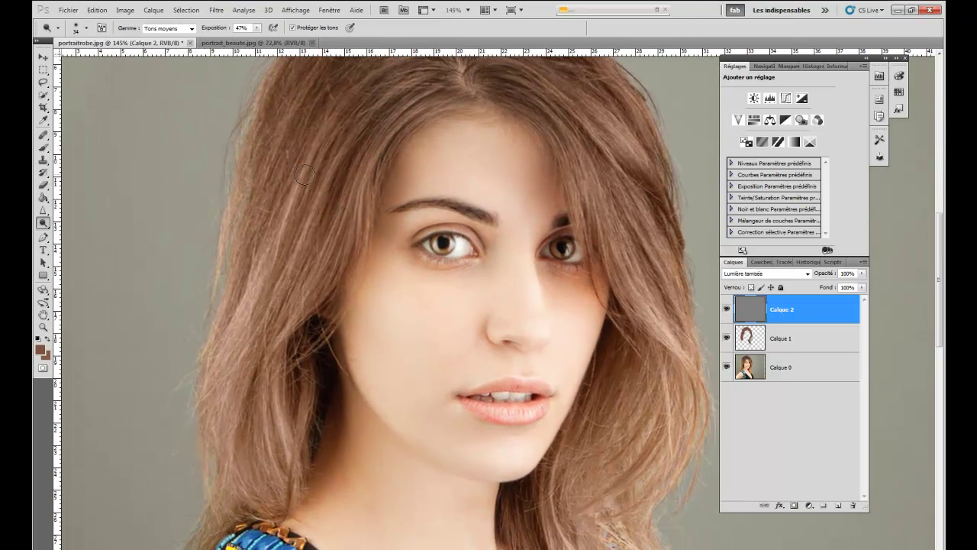
{"action": "mouse_move", "coordinate": [307, 167]}
{"action": "left_mouse_down"}
{"action": "mouse_move", "coordinate": [287, 209]}
{"action": "mouse_move", "coordinate": [317, 198]}
{"action": "mouse_move", "coordinate": [305, 168]}
{"action": "left_mouse_up"}
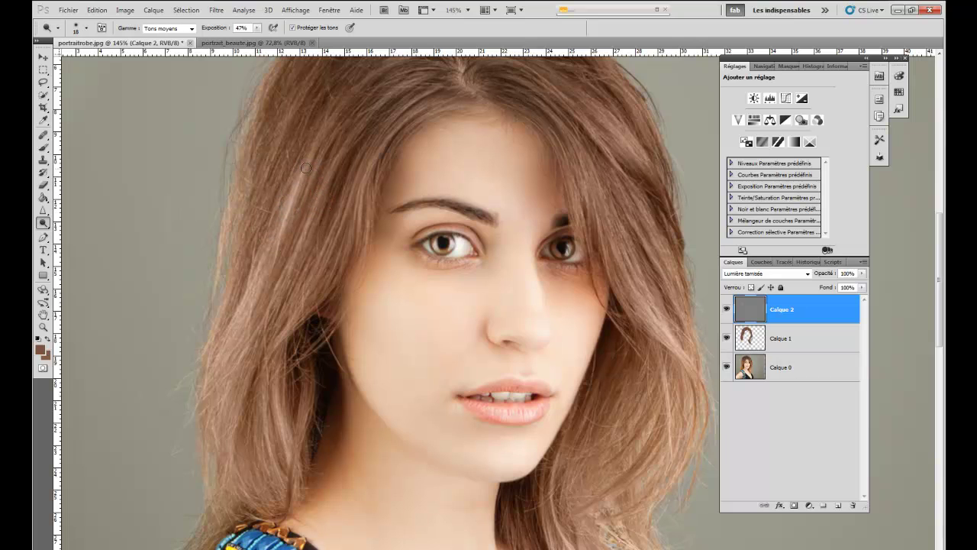
{"action": "mouse_move", "coordinate": [293, 203]}
{"action": "left_mouse_down"}
{"action": "mouse_move", "coordinate": [225, 328]}
{"action": "mouse_move", "coordinate": [259, 274]}
{"action": "mouse_move", "coordinate": [235, 338]}
{"action": "mouse_move", "coordinate": [244, 313]}
{"action": "mouse_move", "coordinate": [250, 370]}
{"action": "mouse_move", "coordinate": [273, 384]}
{"action": "mouse_move", "coordinate": [266, 379]}
{"action": "mouse_move", "coordinate": [267, 419]}
{"action": "mouse_move", "coordinate": [282, 462]}
{"action": "left_mouse_up"}
{"action": "left_click_drag", "start_coordinate": [275, 388], "coordinate": [296, 465]}
{"action": "left_click_drag", "start_coordinate": [238, 389], "coordinate": [228, 465]}
{"action": "left_click_drag", "start_coordinate": [306, 305], "coordinate": [275, 321]}
{"action": "mouse_move", "coordinate": [240, 189]}
{"action": "left_mouse_down"}
{"action": "mouse_move", "coordinate": [226, 241]}
{"action": "mouse_move", "coordinate": [233, 207]}
{"action": "mouse_move", "coordinate": [231, 273]}
{"action": "left_mouse_up"}
Lighten strands along the right side of the hair on Calque 2, from beside the forehead down to the lower locks
{"action": "left_click_drag", "start_coordinate": [530, 411], "coordinate": [295, 335]}
{"action": "mouse_move", "coordinate": [388, 221]}
{"action": "left_mouse_down"}
{"action": "mouse_move", "coordinate": [451, 302]}
{"action": "mouse_move", "coordinate": [438, 344]}
{"action": "mouse_move", "coordinate": [411, 314]}
{"action": "mouse_move", "coordinate": [415, 289]}
{"action": "mouse_move", "coordinate": [426, 377]}
{"action": "mouse_move", "coordinate": [422, 333]}
{"action": "mouse_move", "coordinate": [448, 310]}
{"action": "mouse_move", "coordinate": [374, 433]}
{"action": "mouse_move", "coordinate": [434, 419]}
{"action": "mouse_move", "coordinate": [454, 382]}
{"action": "mouse_move", "coordinate": [456, 317]}
{"action": "mouse_move", "coordinate": [438, 300]}
{"action": "mouse_move", "coordinate": [461, 324]}
{"action": "mouse_move", "coordinate": [459, 418]}
{"action": "mouse_move", "coordinate": [455, 376]}
{"action": "mouse_move", "coordinate": [399, 435]}
{"action": "mouse_move", "coordinate": [431, 463]}
{"action": "mouse_move", "coordinate": [394, 465]}
{"action": "mouse_move", "coordinate": [416, 507]}
{"action": "mouse_move", "coordinate": [404, 471]}
{"action": "mouse_move", "coordinate": [443, 507]}
{"action": "mouse_move", "coordinate": [418, 497]}
{"action": "left_mouse_up"}
{"action": "mouse_move", "coordinate": [314, 471]}
{"action": "left_mouse_down"}
{"action": "mouse_move", "coordinate": [336, 525]}
{"action": "mouse_move", "coordinate": [347, 501]}
{"action": "mouse_move", "coordinate": [327, 497]}
{"action": "mouse_move", "coordinate": [305, 428]}
{"action": "mouse_move", "coordinate": [390, 389]}
{"action": "left_mouse_up"}
{"action": "left_click_drag", "start_coordinate": [396, 158], "coordinate": [429, 374]}
{"action": "mouse_move", "coordinate": [375, 274]}
{"action": "left_mouse_down"}
{"action": "mouse_move", "coordinate": [413, 317]}
{"action": "mouse_move", "coordinate": [407, 306]}
{"action": "mouse_move", "coordinate": [444, 291]}
{"action": "left_mouse_up"}
{"action": "mouse_move", "coordinate": [454, 288]}
{"action": "left_mouse_down"}
{"action": "mouse_move", "coordinate": [388, 290]}
{"action": "mouse_move", "coordinate": [357, 264]}
{"action": "mouse_move", "coordinate": [435, 310]}
{"action": "mouse_move", "coordinate": [405, 297]}
{"action": "mouse_move", "coordinate": [448, 382]}
{"action": "mouse_move", "coordinate": [425, 390]}
{"action": "left_mouse_up"}
{"action": "mouse_move", "coordinate": [384, 346]}
{"action": "left_mouse_down"}
{"action": "mouse_move", "coordinate": [404, 390]}
{"action": "mouse_move", "coordinate": [402, 420]}
{"action": "left_mouse_up"}
Lighten the hair above the forehead with a resized brush, and a strand beside the left temple with a 24-pixel brush
{"action": "right_click", "coordinate": [188, 232], "text": "alt"}
{"action": "left_click_drag", "start_coordinate": [209, 242], "coordinate": [183, 236]}
{"action": "mouse_move", "coordinate": [153, 271]}
{"action": "left_mouse_down"}
{"action": "mouse_move", "coordinate": [205, 246]}
{"action": "mouse_move", "coordinate": [198, 226]}
{"action": "left_mouse_up"}
{"action": "left_click_drag", "start_coordinate": [165, 296], "coordinate": [192, 273]}
{"action": "left_click_drag", "start_coordinate": [205, 312], "coordinate": [410, 251]}
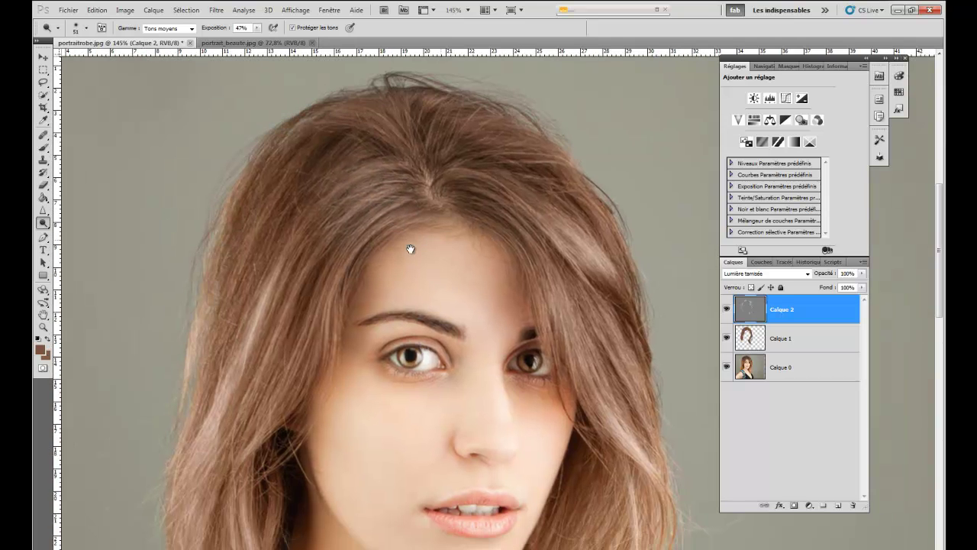
{"action": "mouse_move", "coordinate": [331, 295]}
{"action": "left_mouse_down"}
{"action": "mouse_move", "coordinate": [331, 327]}
{"action": "mouse_move", "coordinate": [325, 322]}
{"action": "mouse_move", "coordinate": [306, 368]}
{"action": "left_mouse_up"}
{"action": "left_click_drag", "start_coordinate": [307, 322], "coordinate": [301, 324]}
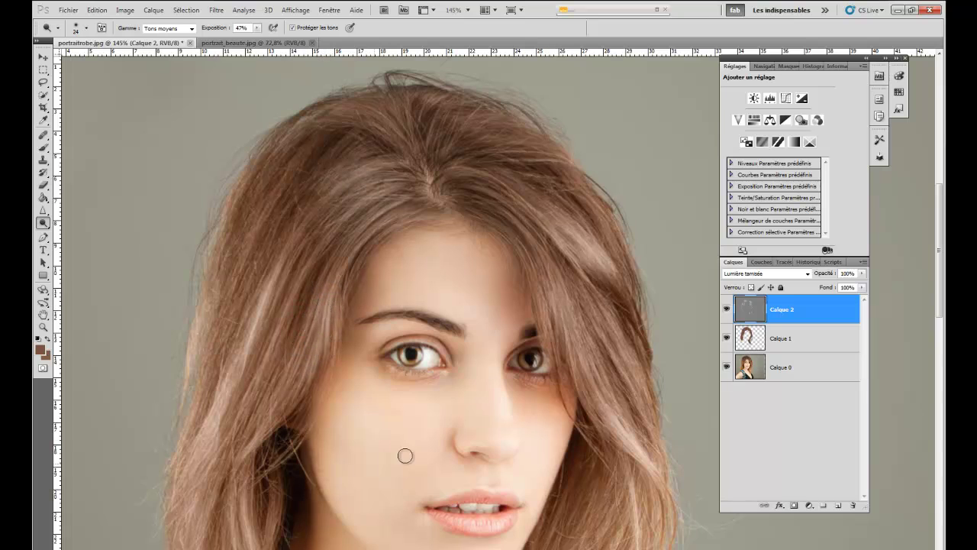
Lighten the lower locks falling beside the neck on the right side of the portrait
{"action": "left_click_drag", "start_coordinate": [540, 288], "coordinate": [497, 87]}
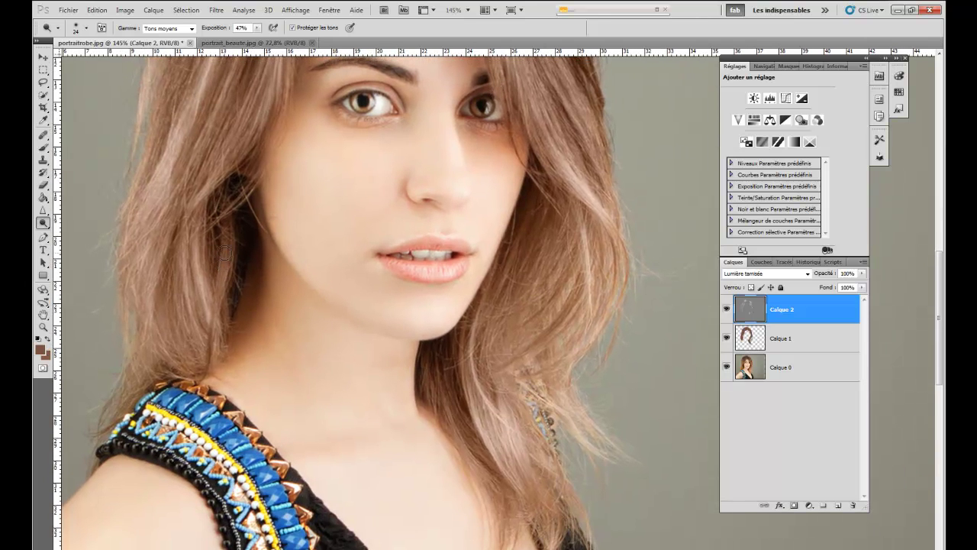
{"action": "mouse_move", "coordinate": [455, 447]}
{"action": "left_mouse_down"}
{"action": "mouse_move", "coordinate": [470, 458]}
{"action": "mouse_move", "coordinate": [545, 323]}
{"action": "mouse_move", "coordinate": [582, 344]}
{"action": "mouse_move", "coordinate": [520, 359]}
{"action": "left_mouse_up"}
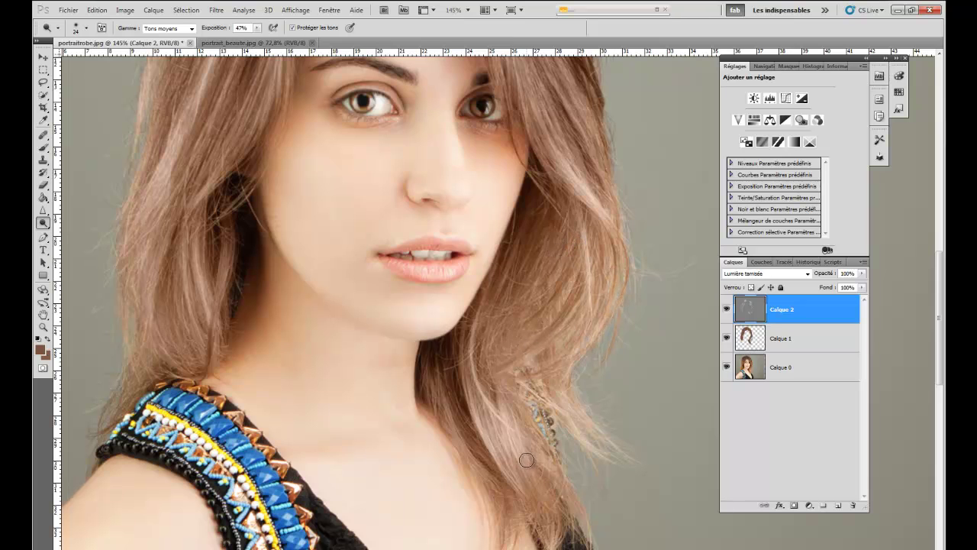
{"action": "left_click_drag", "start_coordinate": [563, 410], "coordinate": [537, 299]}
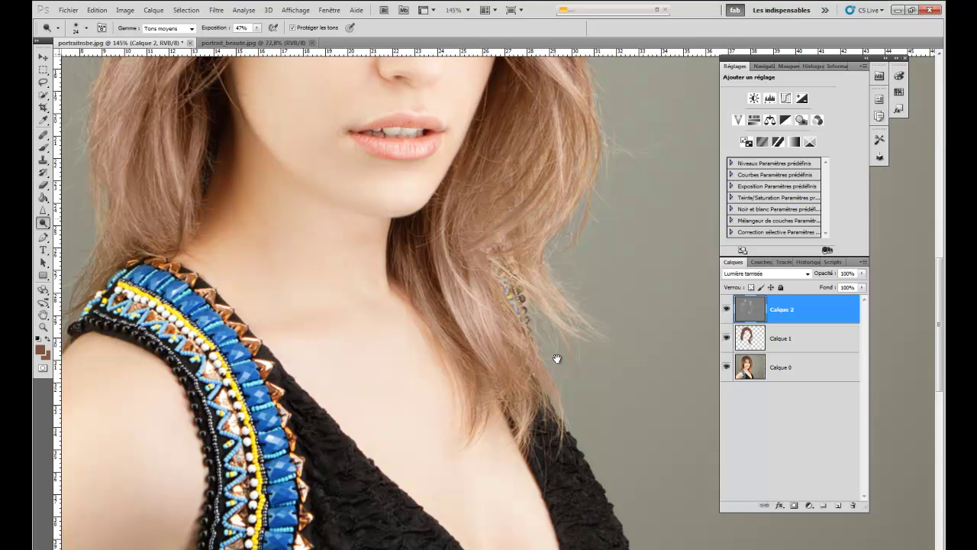
Lighten the strands on the crown of the head, on both sides of the parting
{"action": "scroll", "coordinate": [557, 355], "scroll_direction": "up", "scroll_amount": 10}
{"action": "left_click_drag", "start_coordinate": [578, 326], "coordinate": [585, 336]}
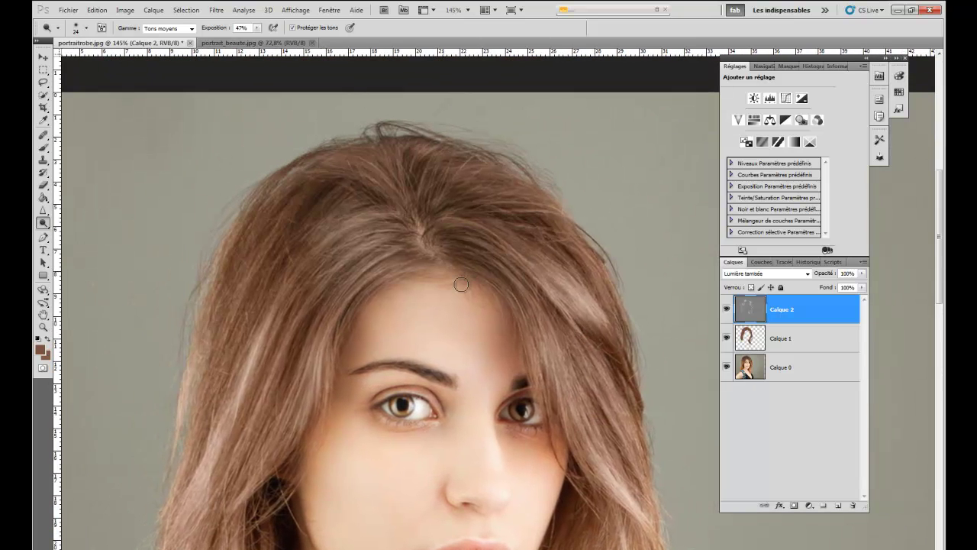
{"action": "left_click_drag", "start_coordinate": [348, 185], "coordinate": [416, 185]}
{"action": "mouse_move", "coordinate": [421, 150]}
{"action": "left_mouse_down"}
{"action": "mouse_move", "coordinate": [483, 172]}
{"action": "mouse_move", "coordinate": [435, 178]}
{"action": "mouse_move", "coordinate": [500, 168]}
{"action": "mouse_move", "coordinate": [428, 184]}
{"action": "mouse_move", "coordinate": [334, 171]}
{"action": "left_mouse_up"}
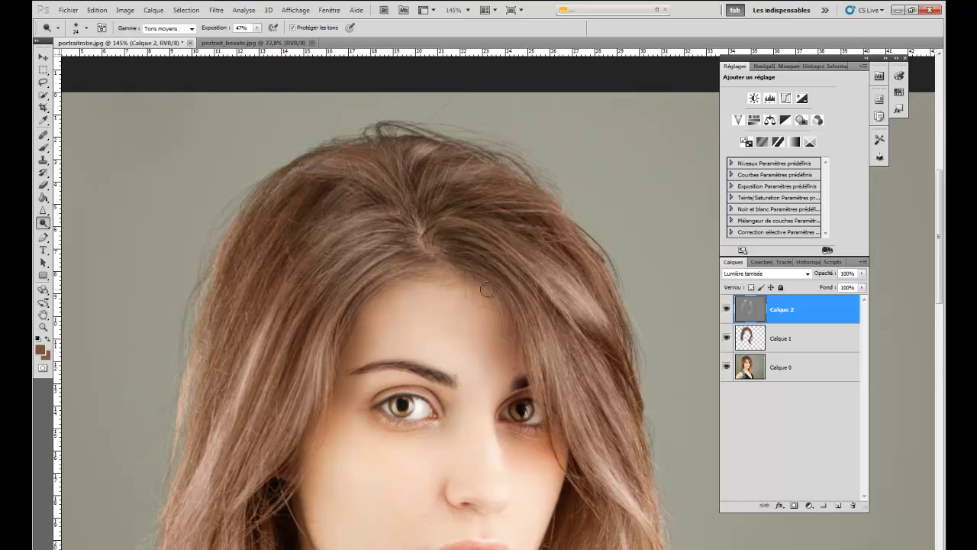
{"action": "scroll", "coordinate": [487, 290], "scroll_direction": "down", "scroll_amount": 5}
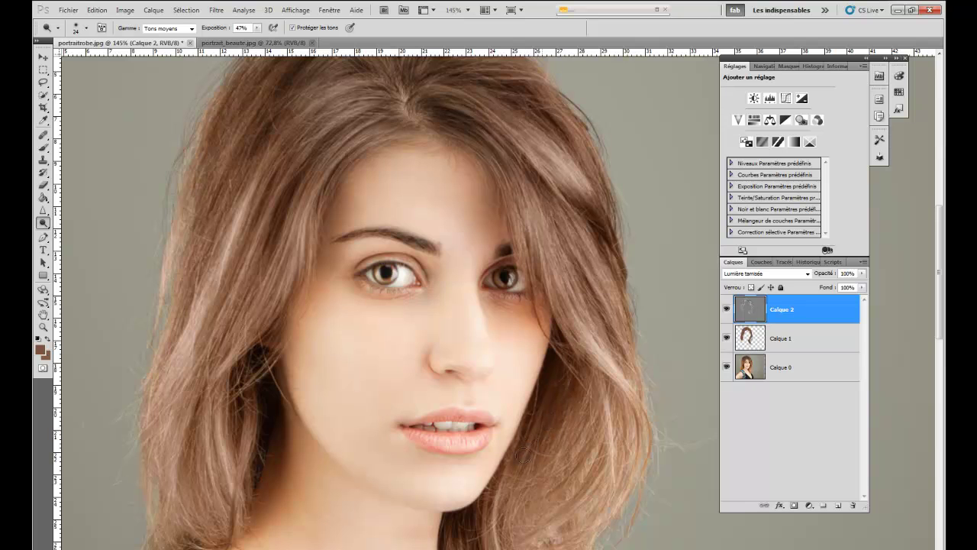
{"action": "scroll", "coordinate": [572, 456], "scroll_direction": "down", "scroll_amount": 6}
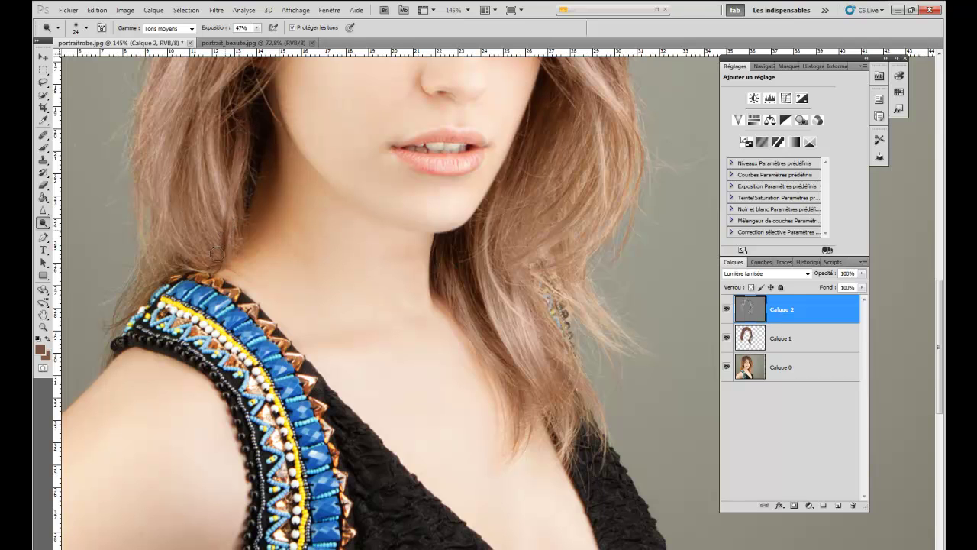
Examine the dodged hair over the whole portrait, comparing it with and without Calque 2
{"action": "left_click_drag", "start_coordinate": [236, 236], "coordinate": [271, 323]}
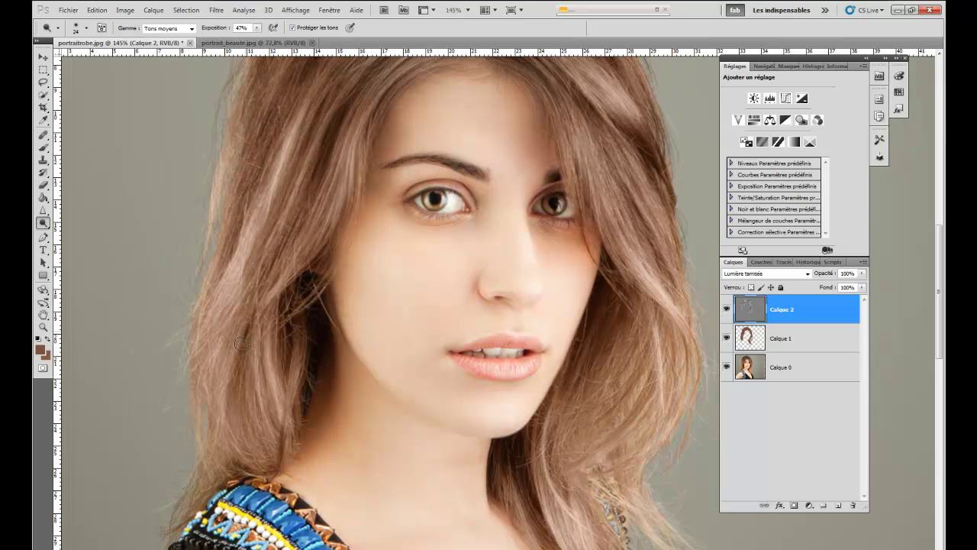
{"action": "left_click_drag", "start_coordinate": [388, 211], "coordinate": [327, 328]}
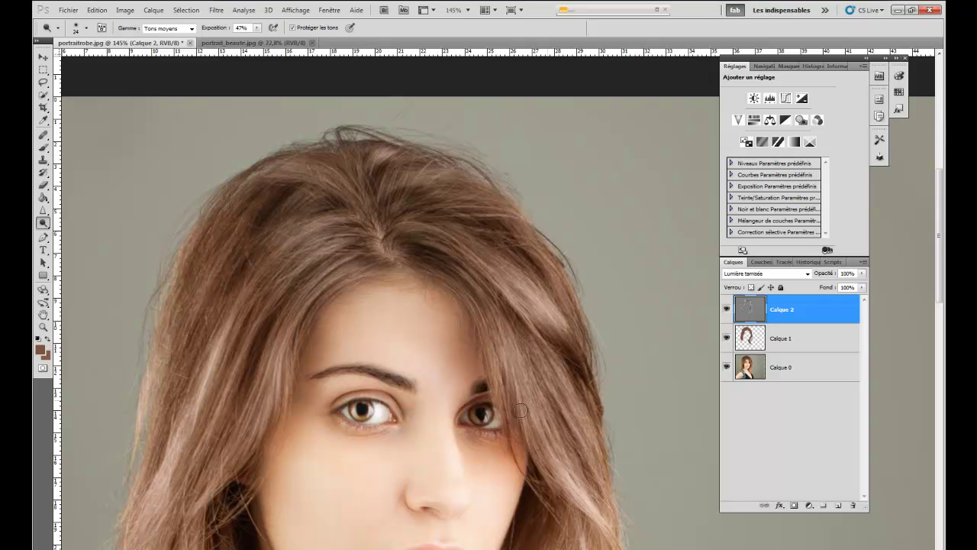
{"action": "scroll", "coordinate": [468, 371], "scroll_direction": "down", "scroll_amount": 3}
{"action": "left_click_drag", "start_coordinate": [469, 371], "coordinate": [441, 218]}
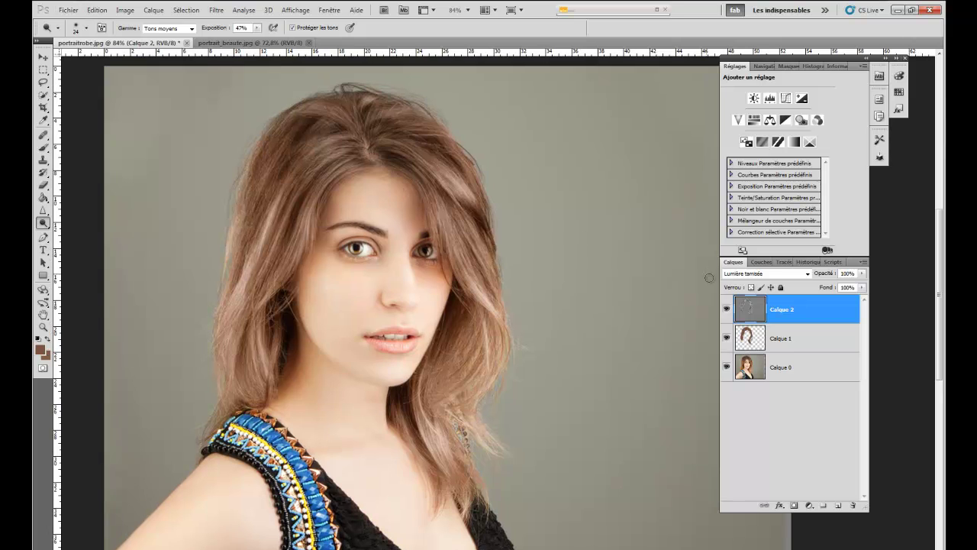
{"action": "left_click", "coordinate": [726, 310]}
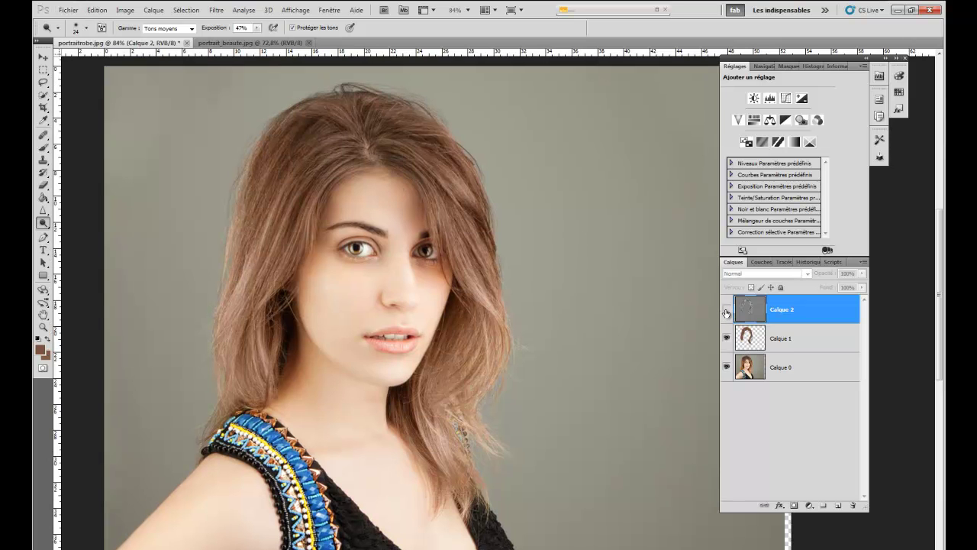
{"action": "left_click", "coordinate": [726, 309]}
{"action": "left_click", "coordinate": [727, 309]}
{"action": "left_click", "coordinate": [726, 309]}
{"action": "left_click", "coordinate": [726, 309]}
{"action": "left_click", "coordinate": [727, 309]}
{"action": "left_click", "coordinate": [726, 310]}
{"action": "left_click", "coordinate": [726, 310]}
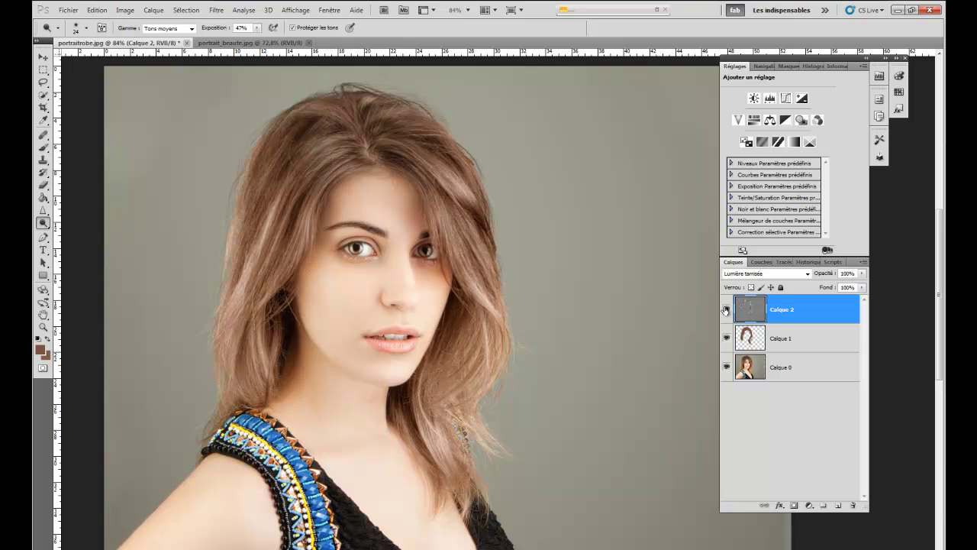
Reduce the opacity of Calque 2 to 40% and compare the hair with and without the layer
{"action": "left_click_drag", "start_coordinate": [833, 273], "coordinate": [747, 277]}
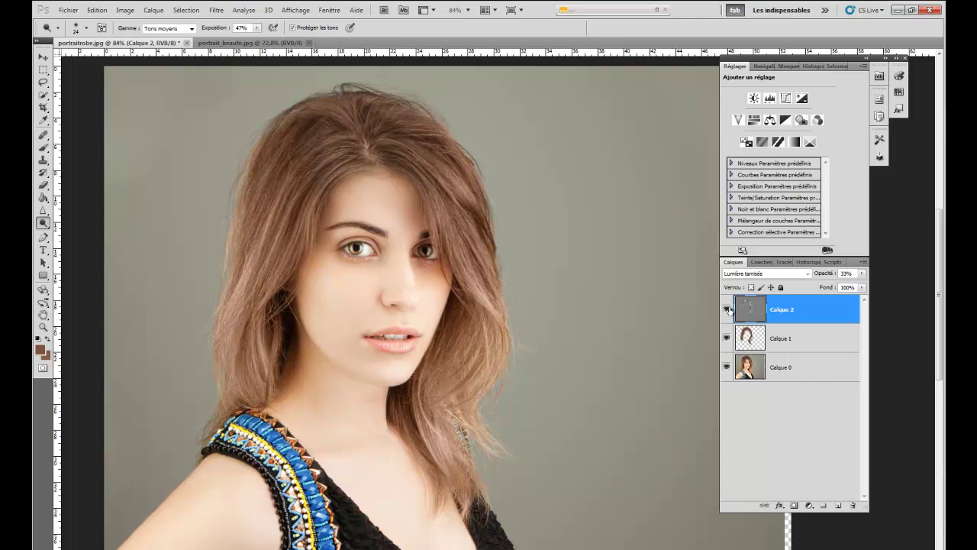
{"action": "left_click_drag", "start_coordinate": [820, 276], "coordinate": [829, 277]}
{"action": "left_click", "coordinate": [728, 311]}
{"action": "left_click", "coordinate": [728, 311]}
{"action": "left_click", "coordinate": [726, 310]}
{"action": "left_click", "coordinate": [726, 311]}
Set Calque 2 to Normal blending at 100% opacity to expose its painted light and dark strokes
{"action": "left_click", "coordinate": [750, 274]}
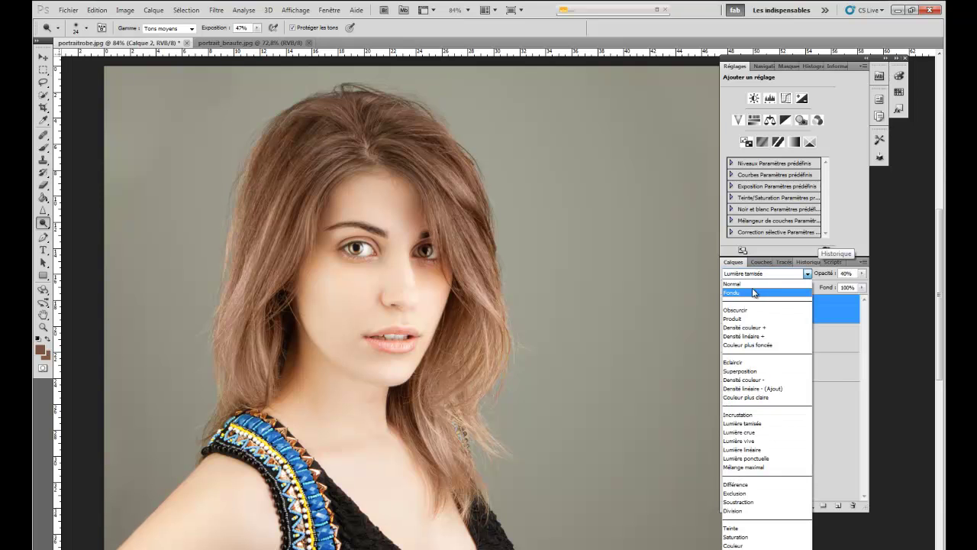
{"action": "left_click", "coordinate": [744, 283]}
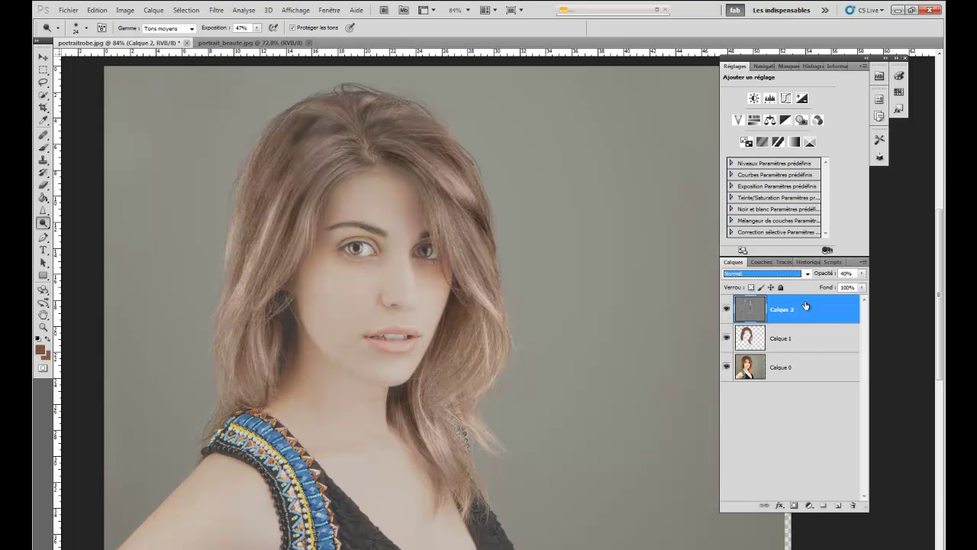
{"action": "left_click_drag", "start_coordinate": [820, 278], "coordinate": [883, 280]}
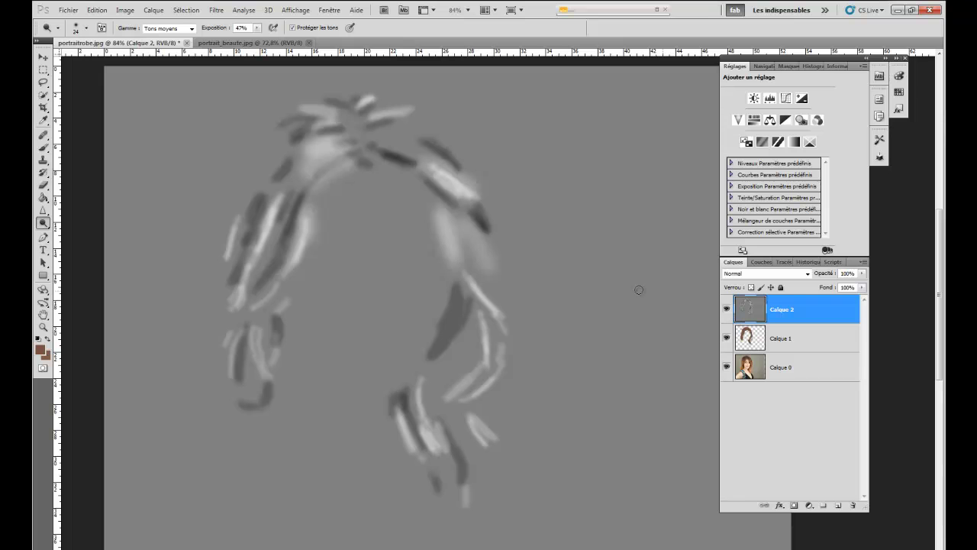
Soften the light and dark strokes on Calque 2 with a Flou gaussien filter
{"action": "left_click", "coordinate": [217, 10]}
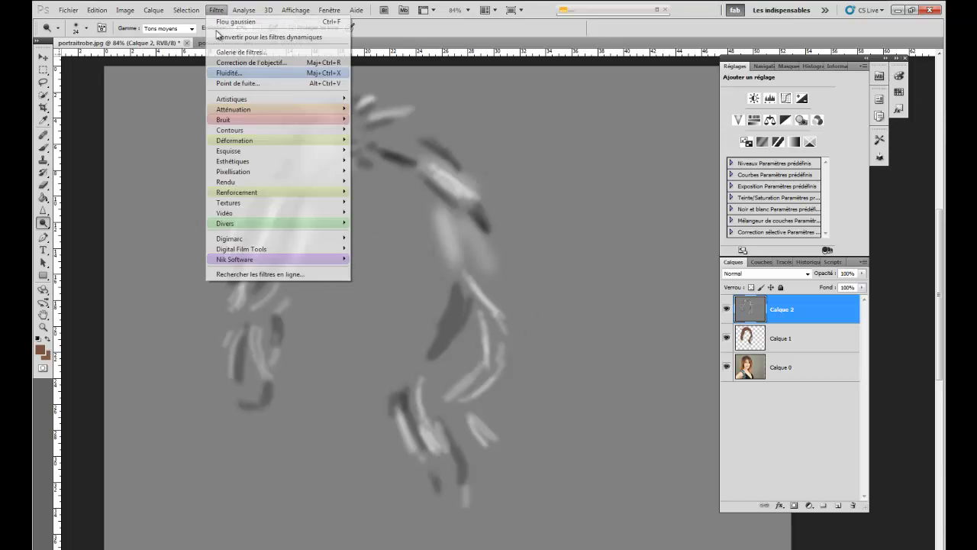
{"action": "mouse_move", "coordinate": [238, 111]}
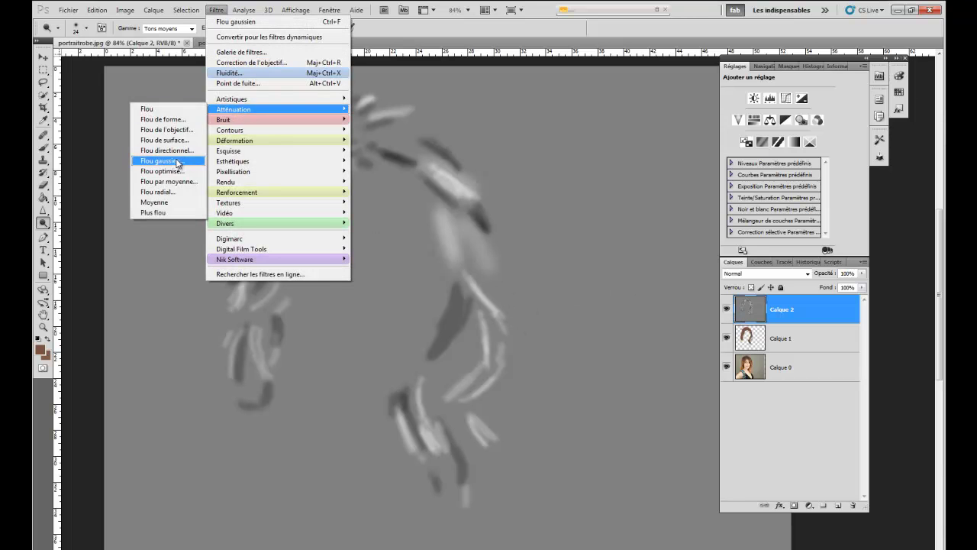
{"action": "left_click", "coordinate": [160, 160]}
{"action": "left_click_drag", "start_coordinate": [628, 459], "coordinate": [633, 461]}
{"action": "left_click", "coordinate": [738, 313]}
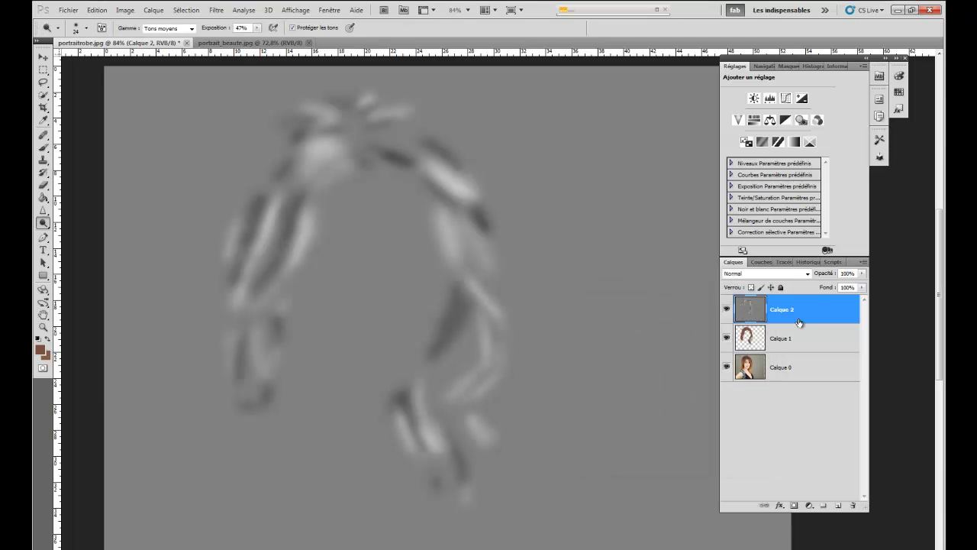
Return Calque 2 to Lumière tamisée blending and compare the hair with and without the blurred strokes
{"action": "left_click", "coordinate": [784, 274]}
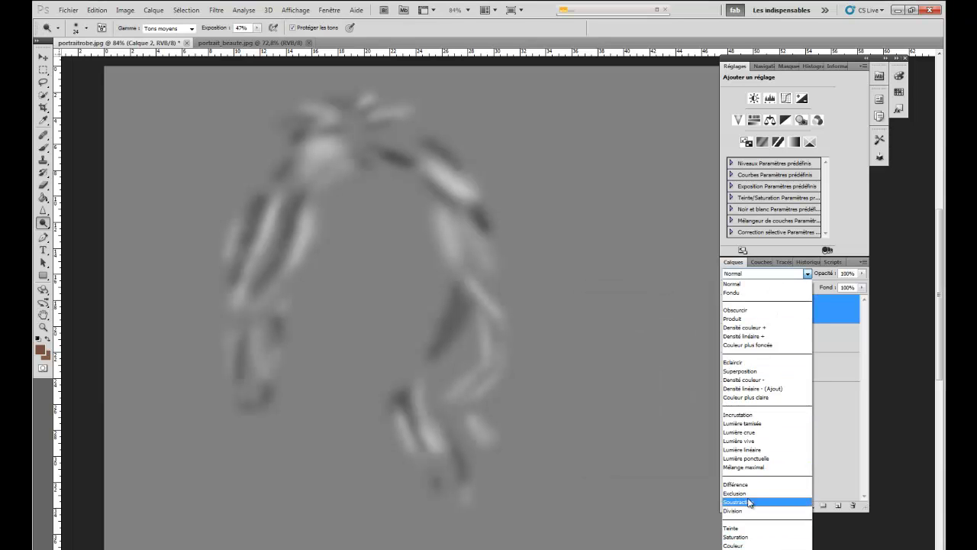
{"action": "left_click", "coordinate": [752, 426]}
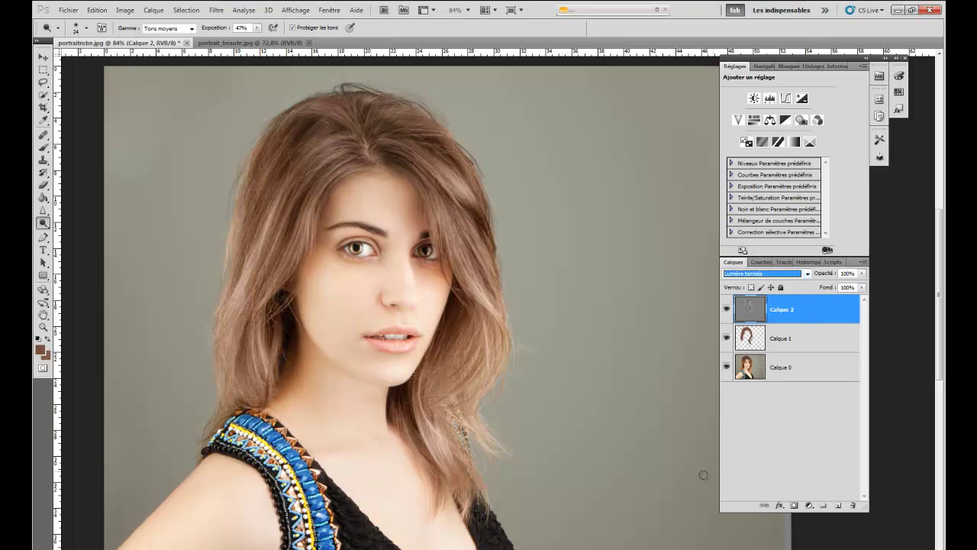
{"action": "left_click", "coordinate": [727, 309]}
{"action": "left_click", "coordinate": [727, 310]}
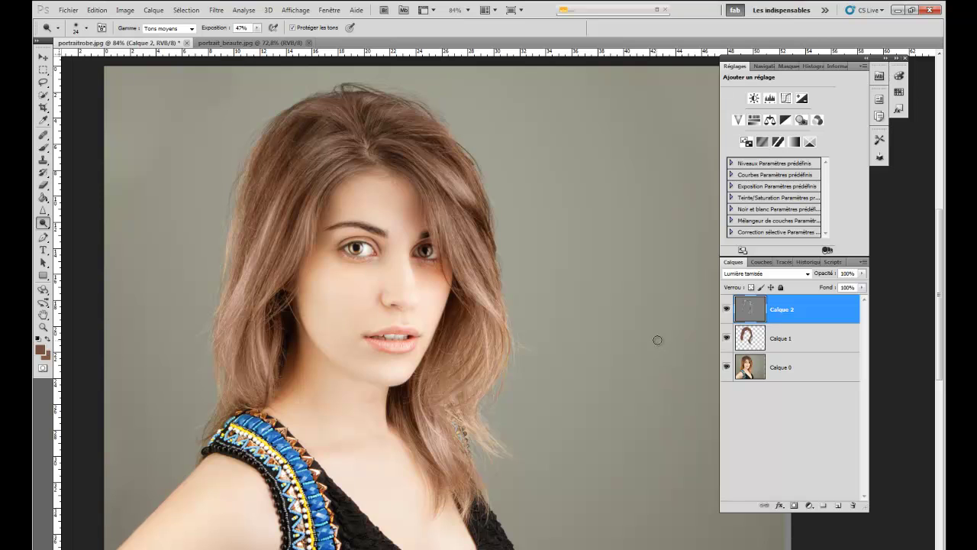
{"action": "left_click_drag", "start_coordinate": [413, 322], "coordinate": [452, 309]}
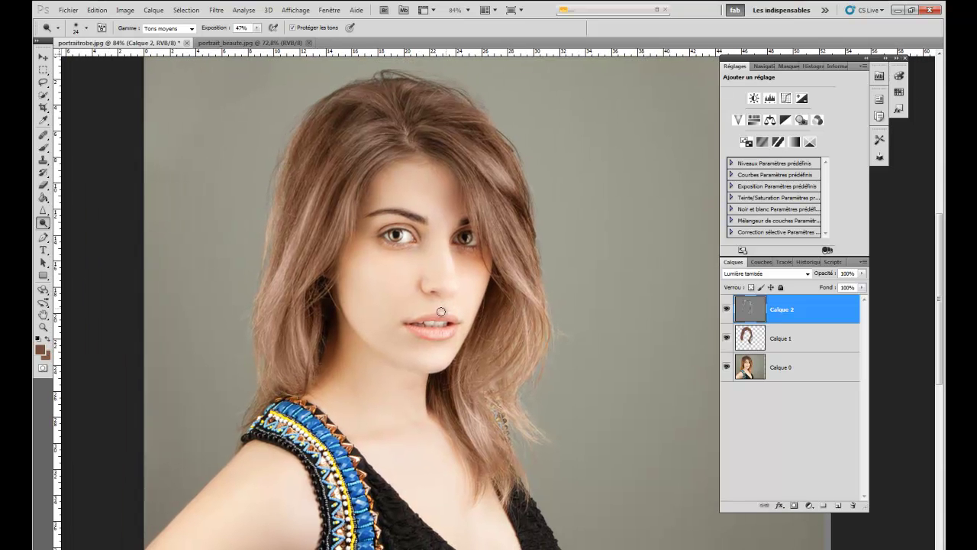